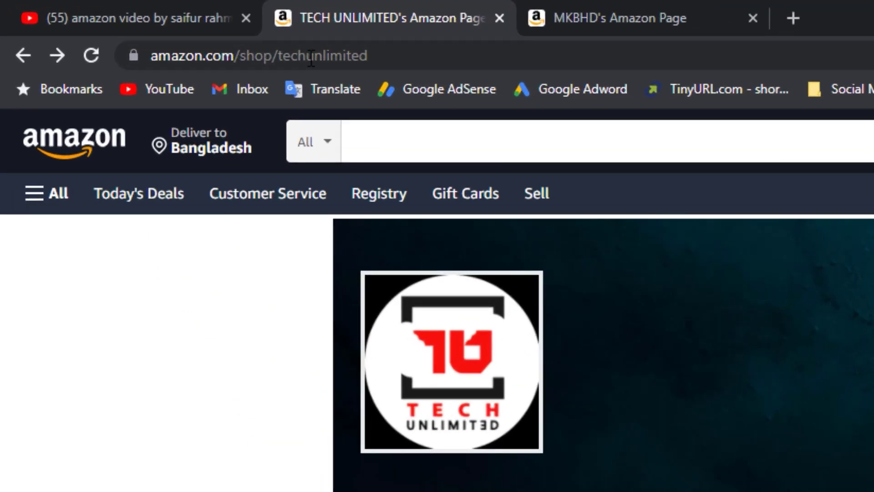
# - Open the storefront address amazon.com/shop/techunlimited in a new browser tab and look through its product lists
pyautogui.click(414, 58)
pyautogui.hotkey('ctrl', 'c')
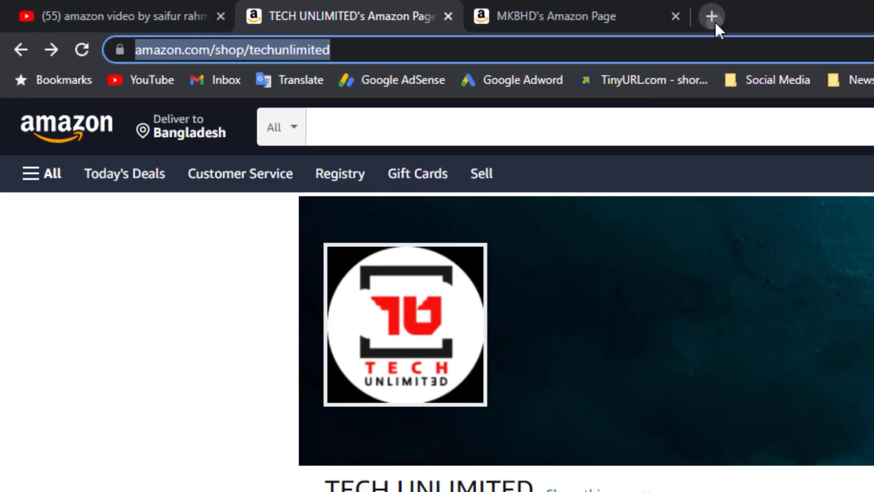
pyautogui.click(793, 18)
pyautogui.hotkey('ctrl', 'v')
pyautogui.press('Return')
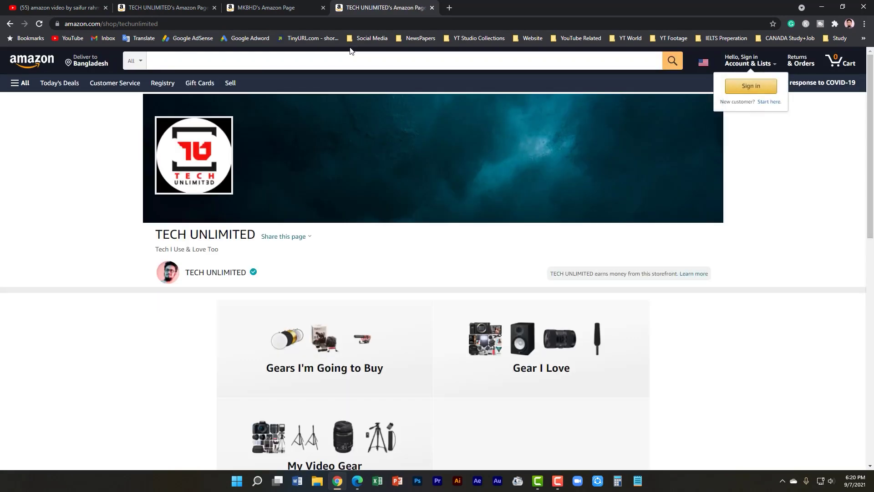
pyautogui.scroll(-3, 351, 51)
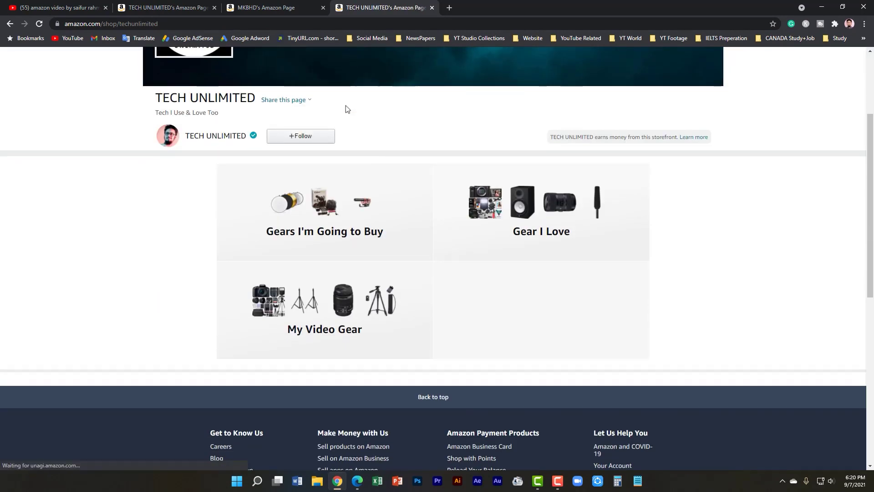
pyautogui.scroll(2, 345, 105)
pyautogui.scroll(-5, 535, 270)
pyautogui.scroll(5, 535, 269)
pyautogui.scroll(-4, 532, 272)
pyautogui.scroll(4, 532, 272)
# - Show MKBHD's storefront page and close the duplicate TECH UNLIMITED tab
pyautogui.click(291, 8)
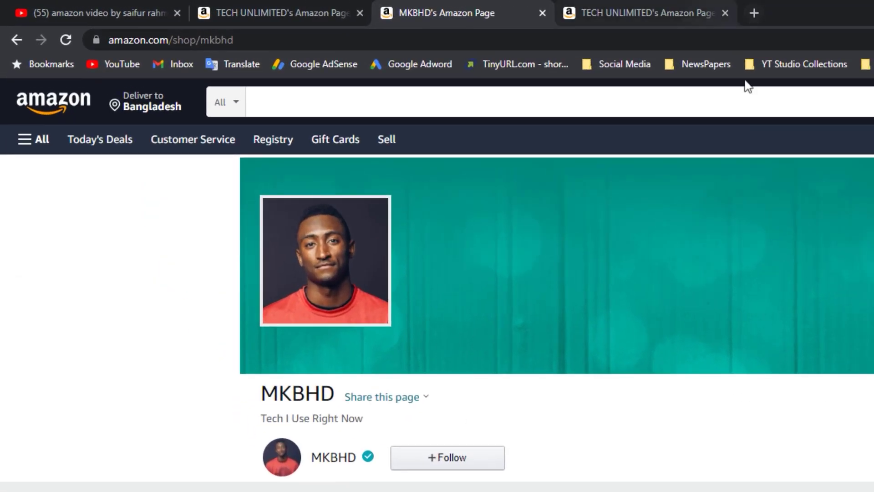
pyautogui.click(726, 12)
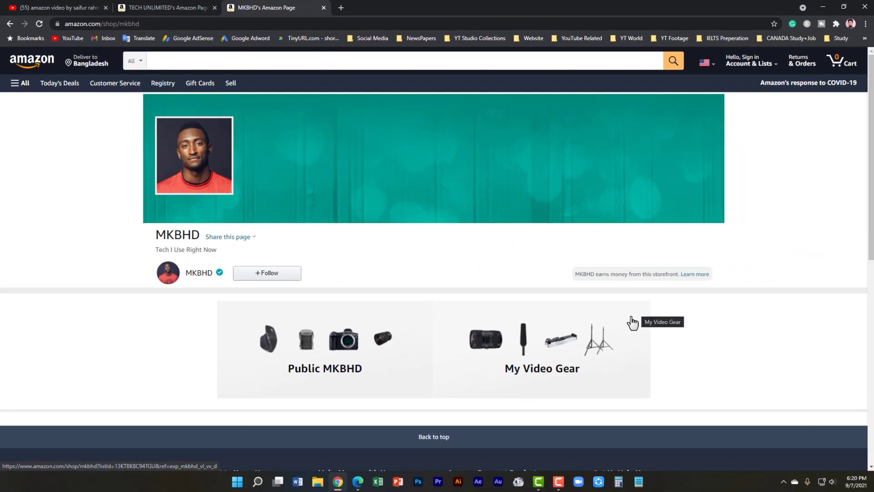
# - Examine the TECH UNLIMITED storefront, including its product categories and its personalized web address
pyautogui.click(175, 7)
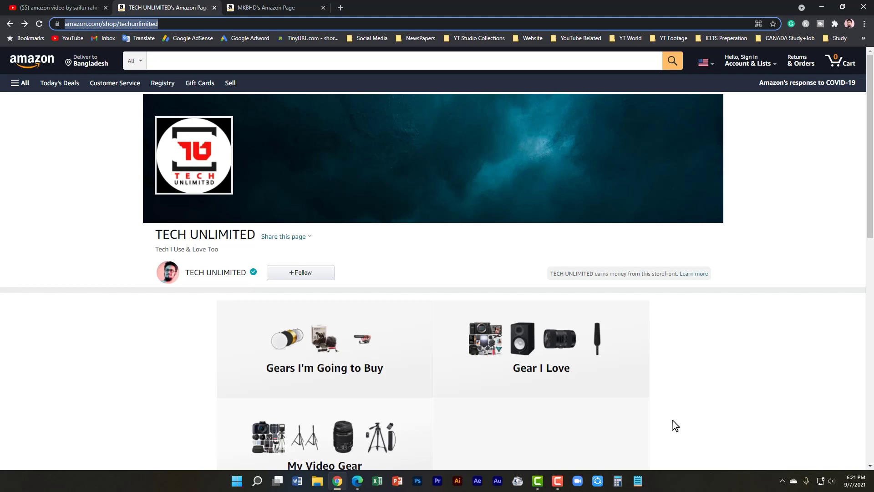
pyautogui.scroll(-2, 710, 424)
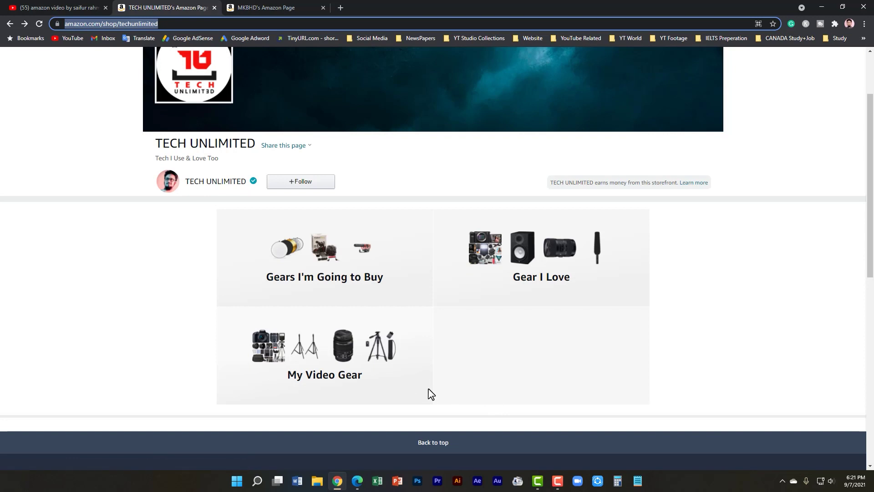
pyautogui.scroll(2, 431, 394)
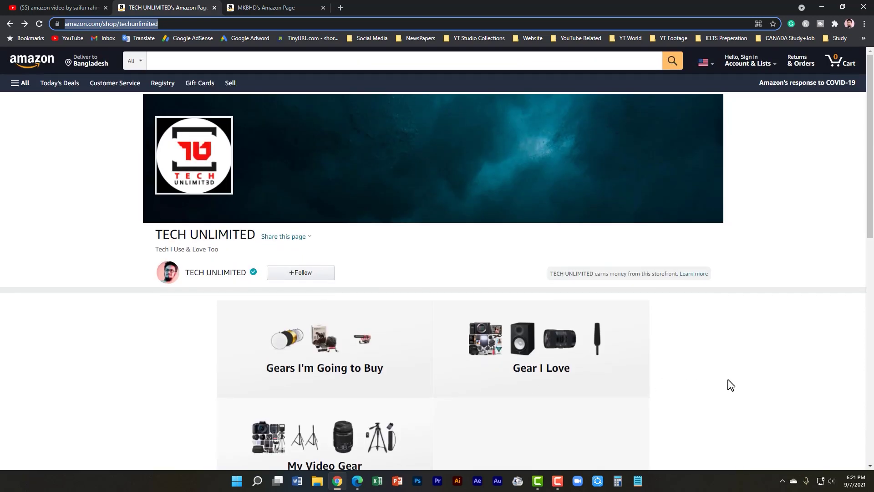
pyautogui.scroll(-1, 730, 384)
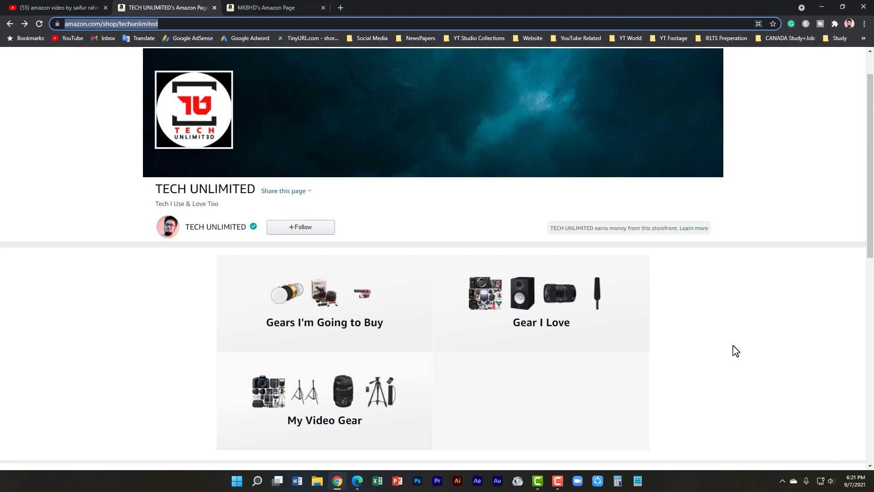
pyautogui.scroll(1, 748, 332)
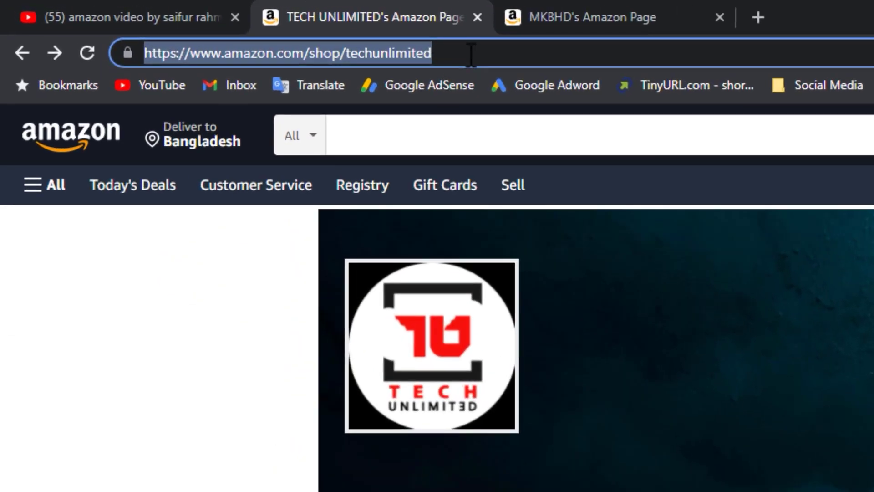
pyautogui.click(194, 24)
pyautogui.press('Escape')
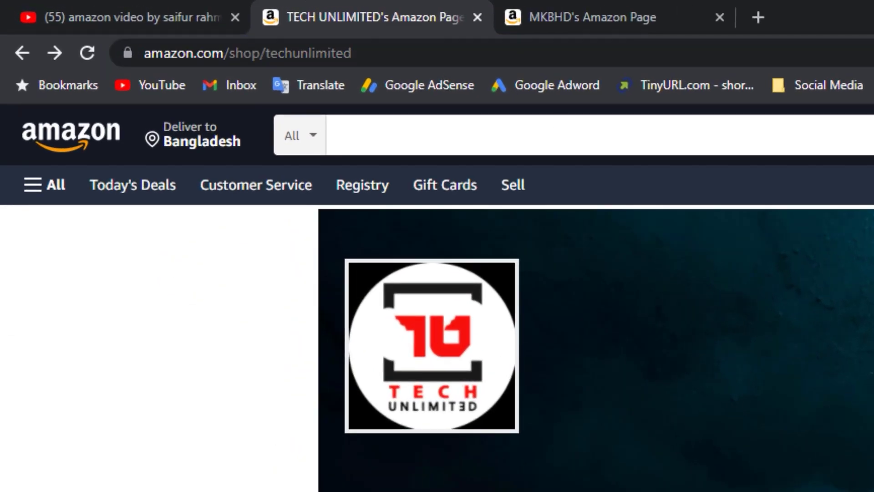
pyautogui.moveTo(96, 34); pyautogui.dragTo(417, 73)
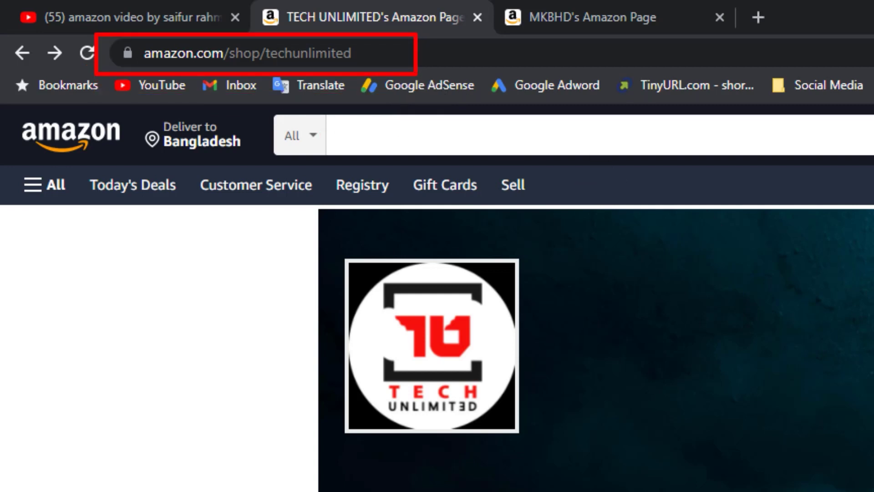
pyautogui.press('Escape')
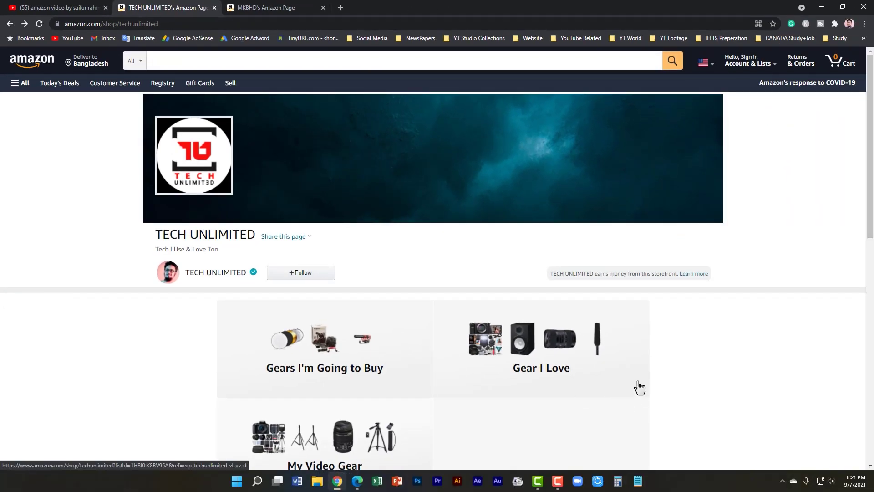
pyautogui.scroll(-8, 637, 381)
pyautogui.scroll(6, 637, 381)
pyautogui.scroll(2, 638, 381)
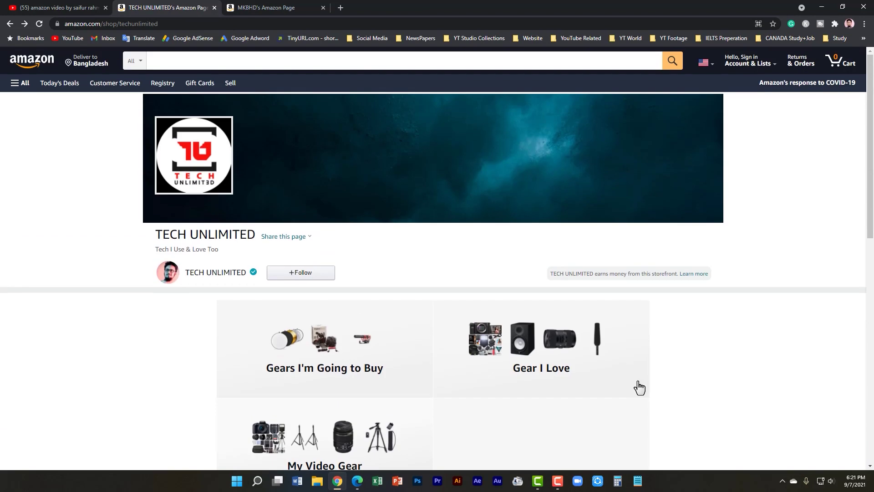
# - Switch to Microsoft Edge and search the web for "google" in a new tab
pyautogui.click(357, 481)
pyautogui.scroll(6, 421, 217)
pyautogui.scroll(2, 421, 218)
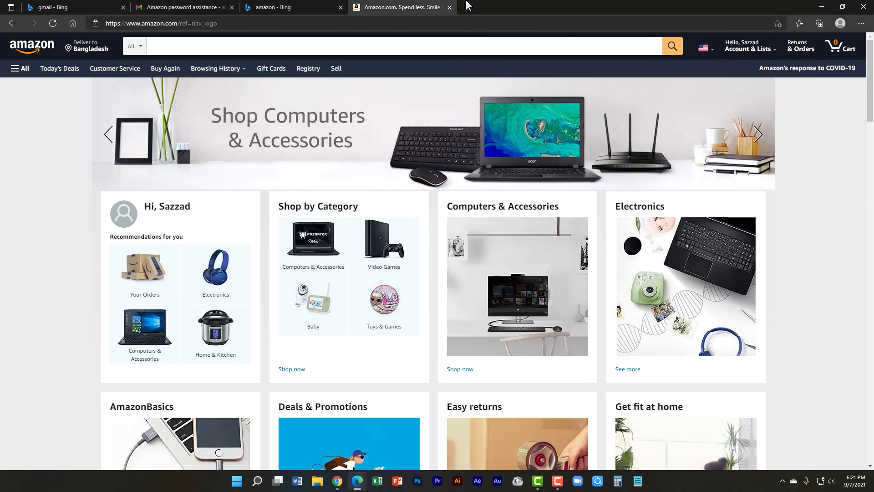
pyautogui.click(465, 7)
pyautogui.write('google')
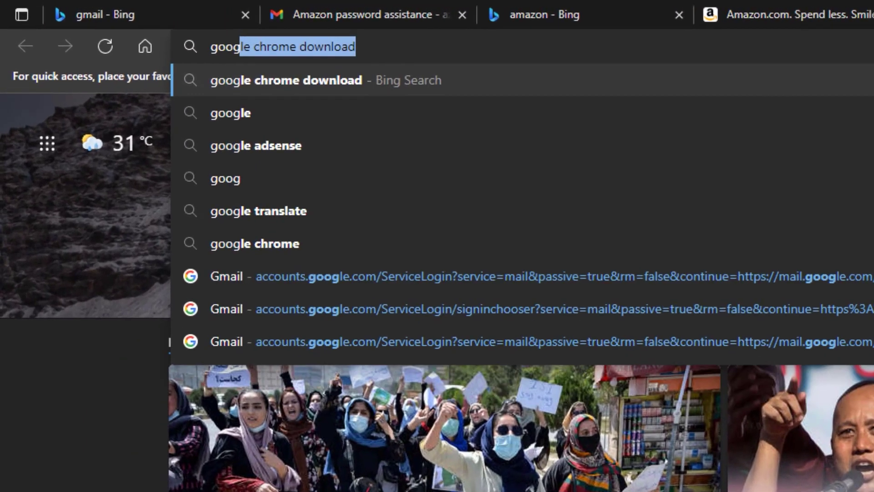
pyautogui.press('Delete')
pyautogui.press('Return')
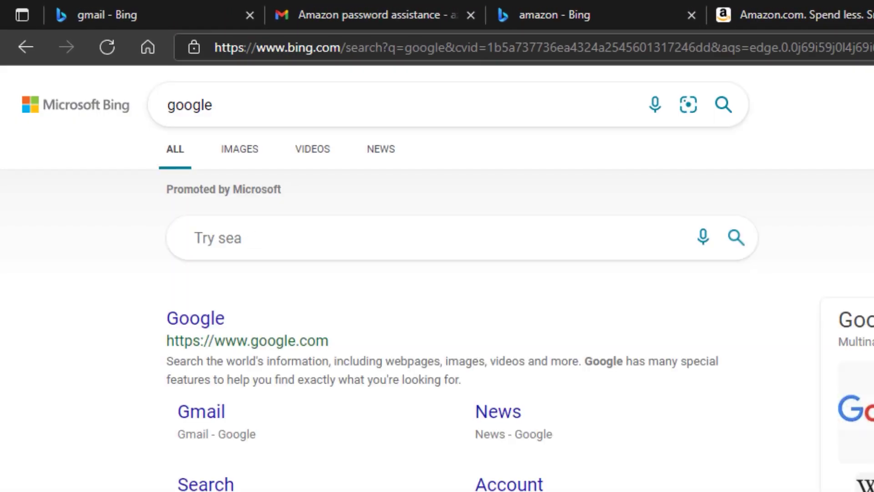
# - Replace the Bing query with a search for "amazon influencer program"
pyautogui.moveTo(322, 103); pyautogui.dragTo(141, 101)
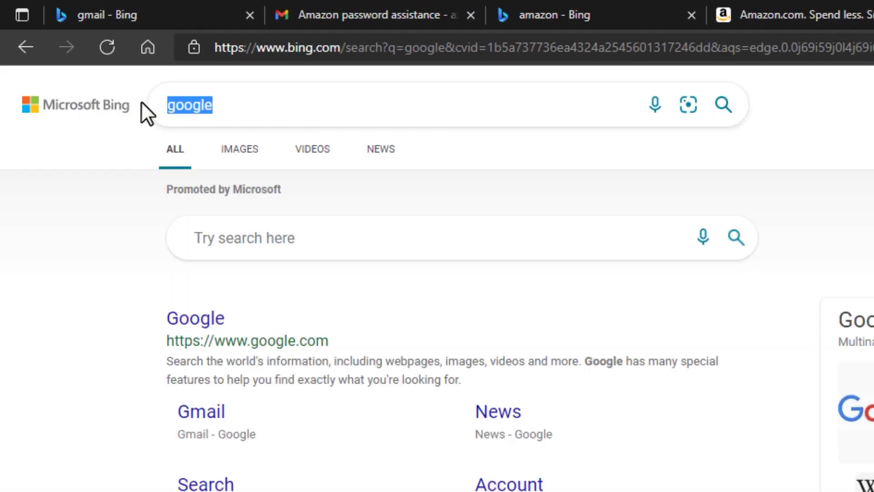
pyautogui.write('amazon infl')
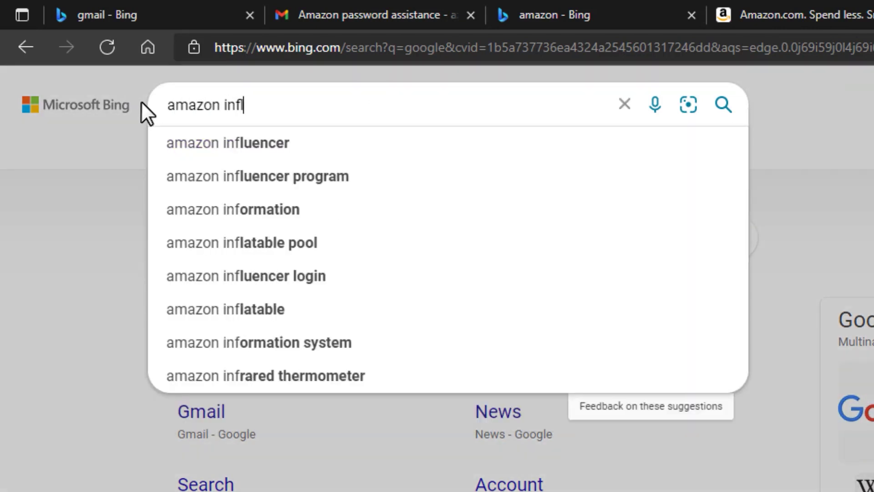
pyautogui.write('u')
pyautogui.press('Down')
pyautogui.press('Down')
pyautogui.press('Return')
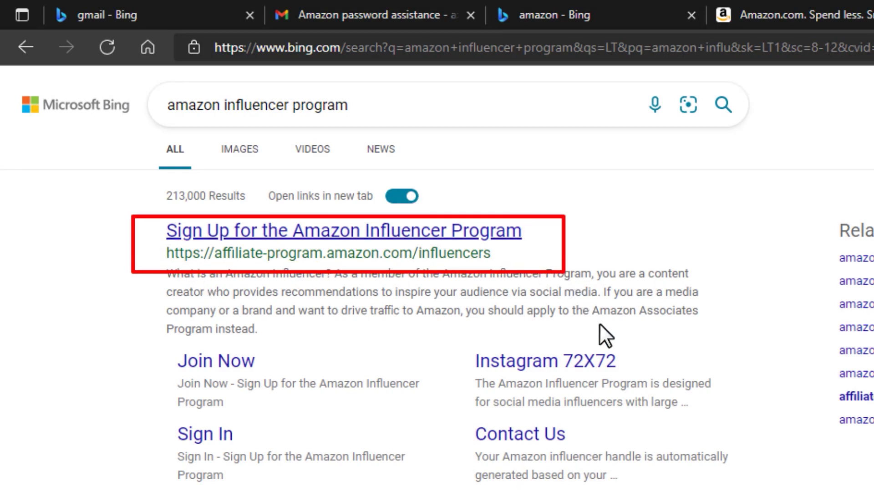
# - Open the "Sign Up for the Amazon Influencer Program" result and close the search results tab
pyautogui.click(498, 231)
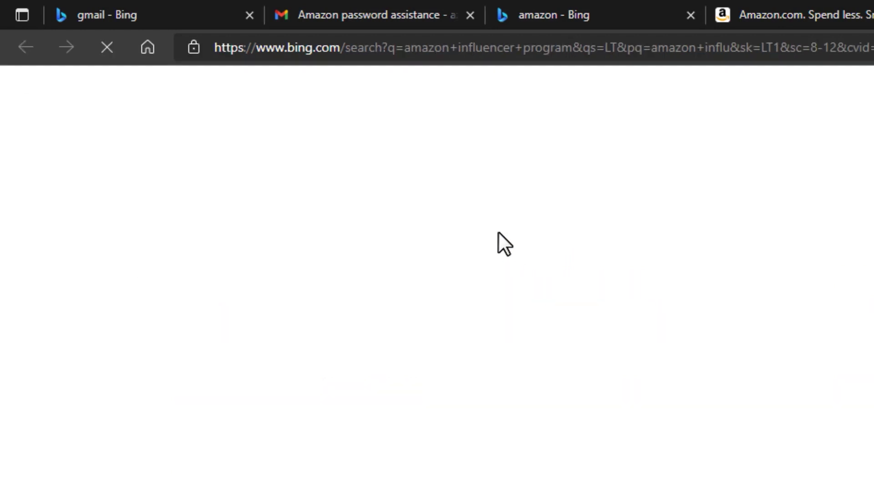
pyautogui.click(560, 8)
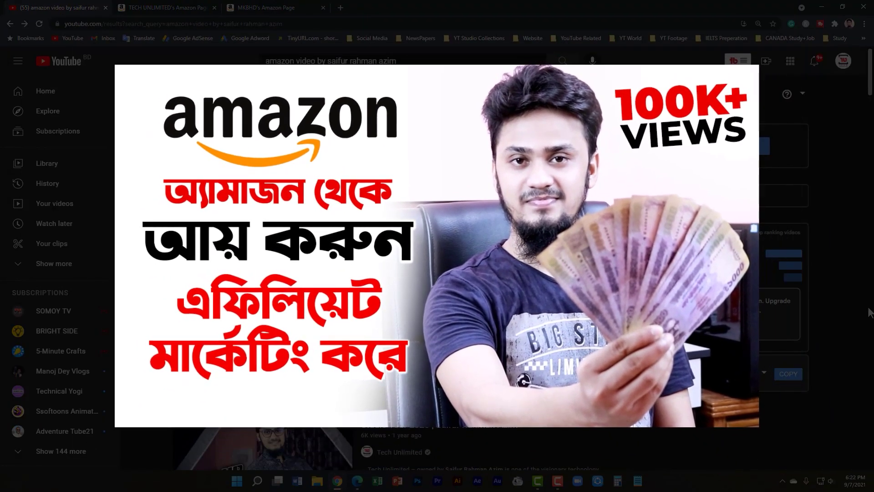
# - Return to the Amazon Influencer Program page in Microsoft Edge and start the sign-up
pyautogui.moveTo(359, 483)
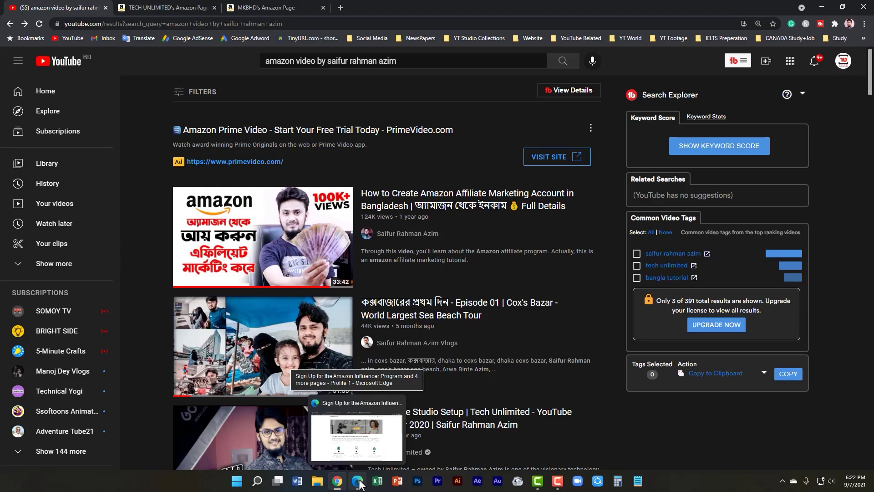
pyautogui.click(359, 483)
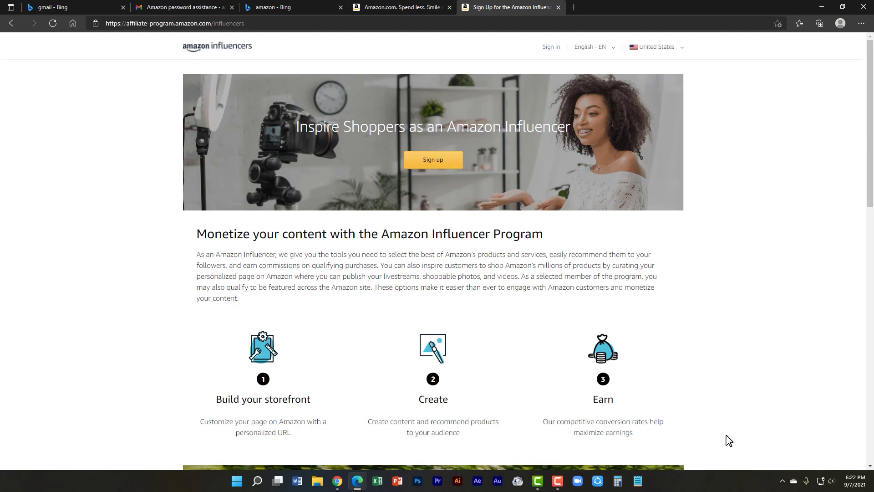
pyautogui.click(437, 7)
pyautogui.click(498, 6)
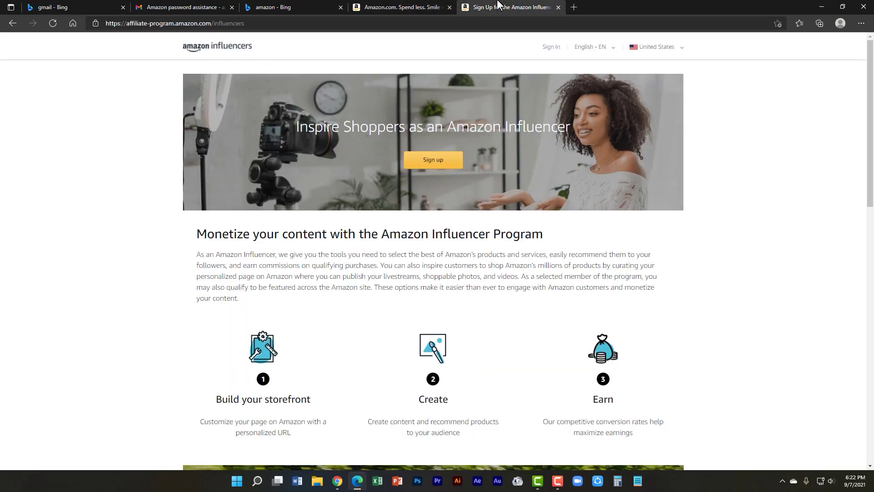
pyautogui.click(551, 46)
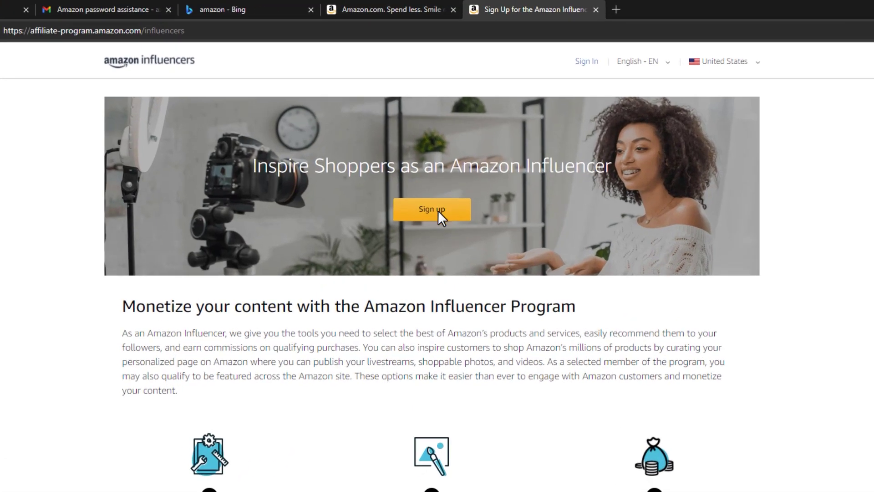
pyautogui.click(438, 211)
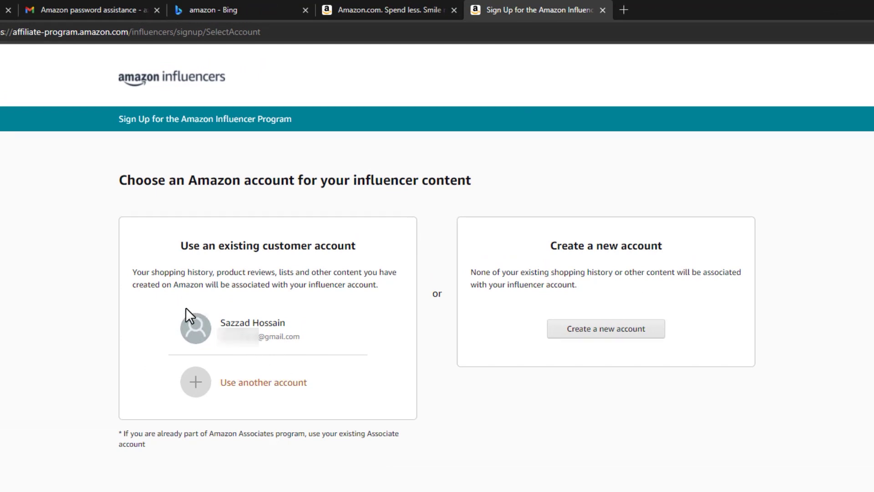
# - Choose the listed existing customer account for the influencer content
pyautogui.moveTo(163, 297); pyautogui.dragTo(325, 359)
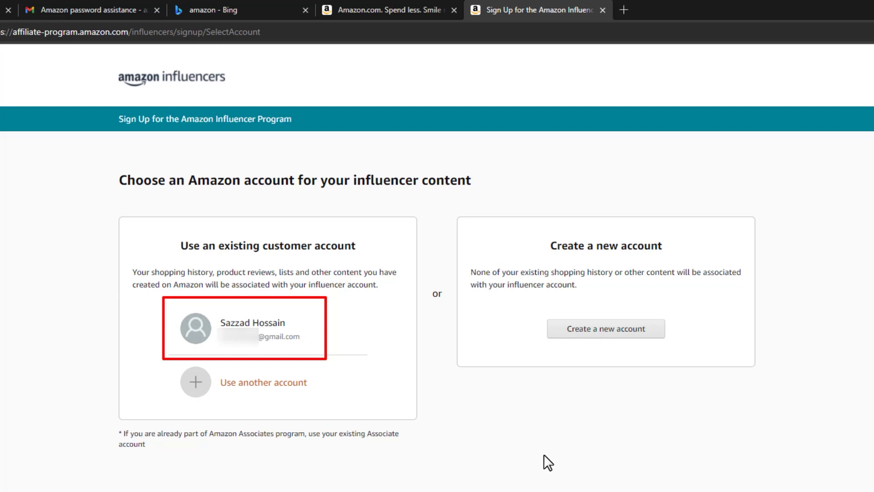
pyautogui.moveTo(533, 302); pyautogui.dragTo(702, 358)
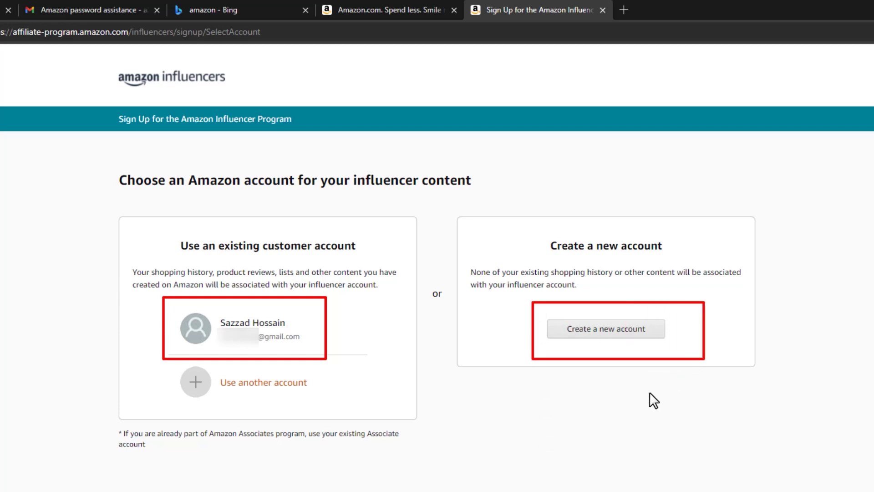
pyautogui.press('Escape')
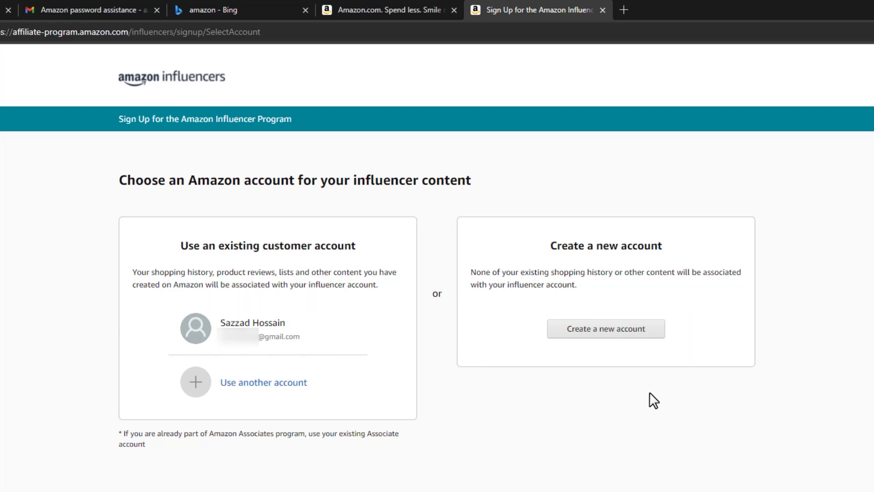
pyautogui.click(261, 327)
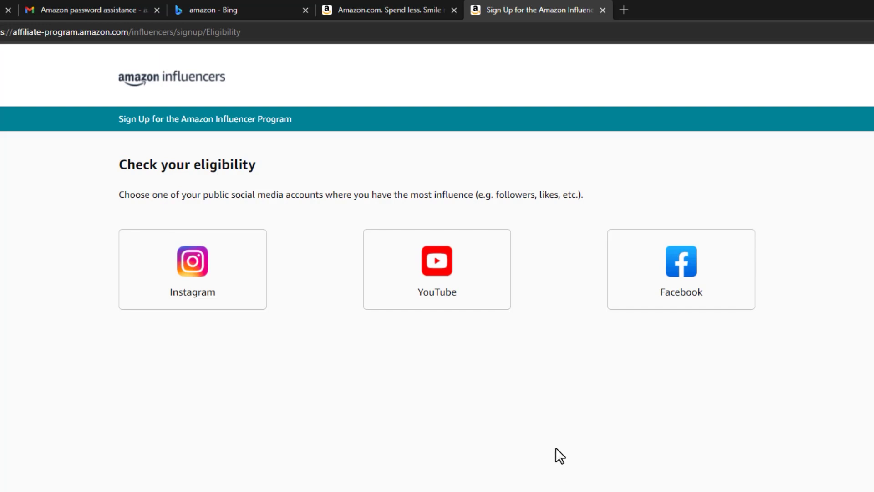
# - Choose YouTube login for the eligibility check, use another Google account and select its Vlogs YouTube brand account
pyautogui.click(447, 273)
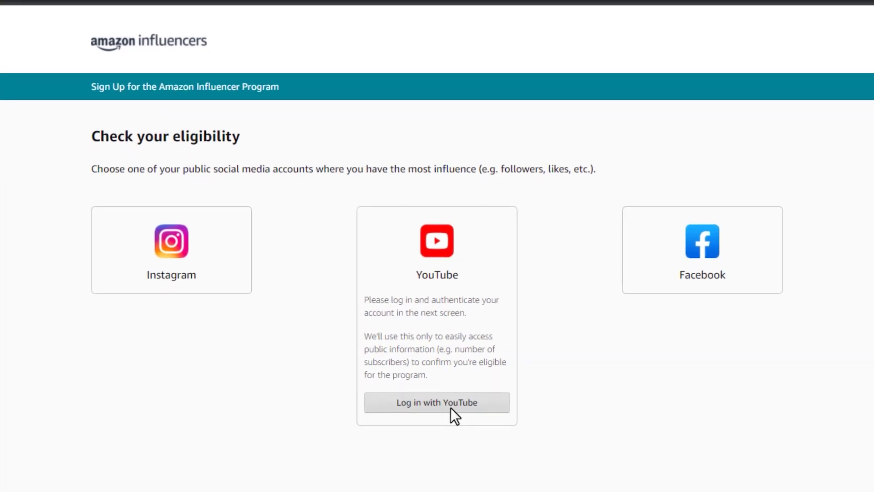
pyautogui.click(452, 406)
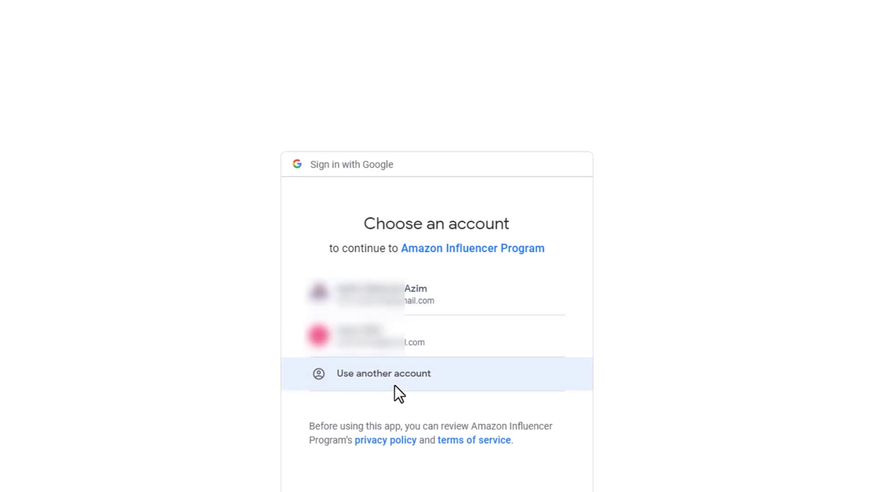
pyautogui.click(395, 385)
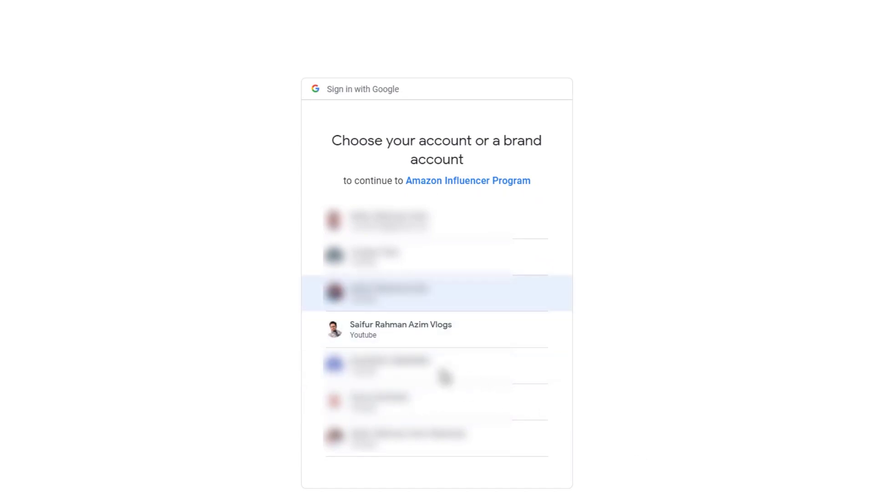
pyautogui.click(366, 344)
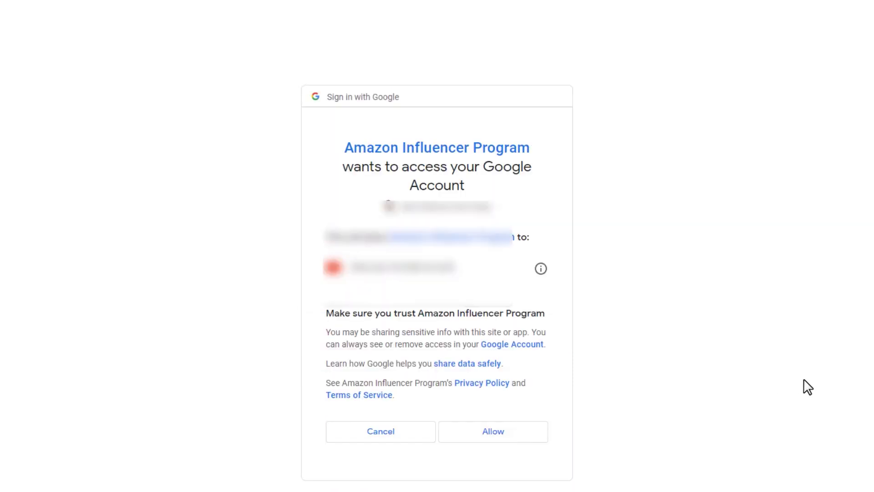
# - Allow the Amazon Influencer Program to access the Google account and look over the image upload page
pyautogui.click(501, 433)
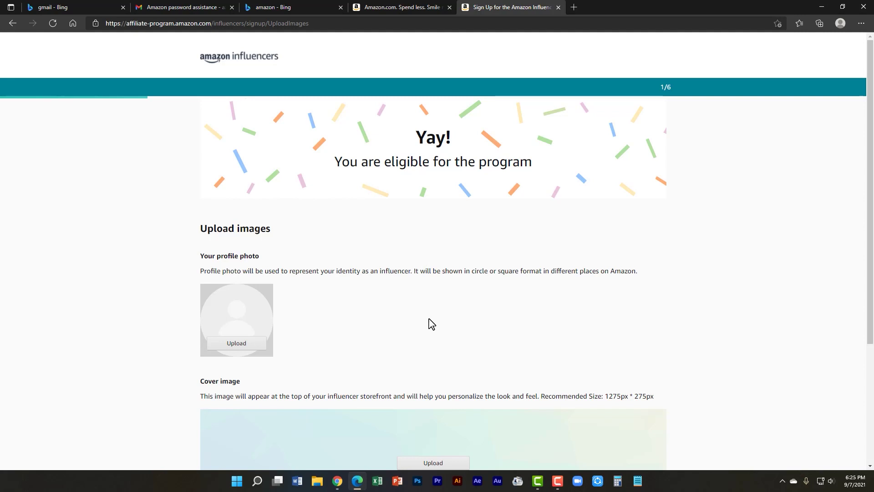
pyautogui.scroll(-3, 432, 324)
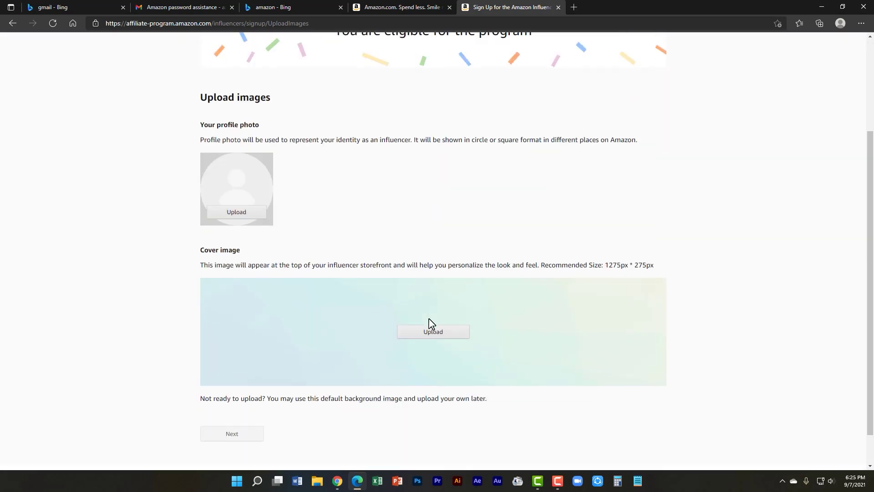
pyautogui.scroll(3, 370, 333)
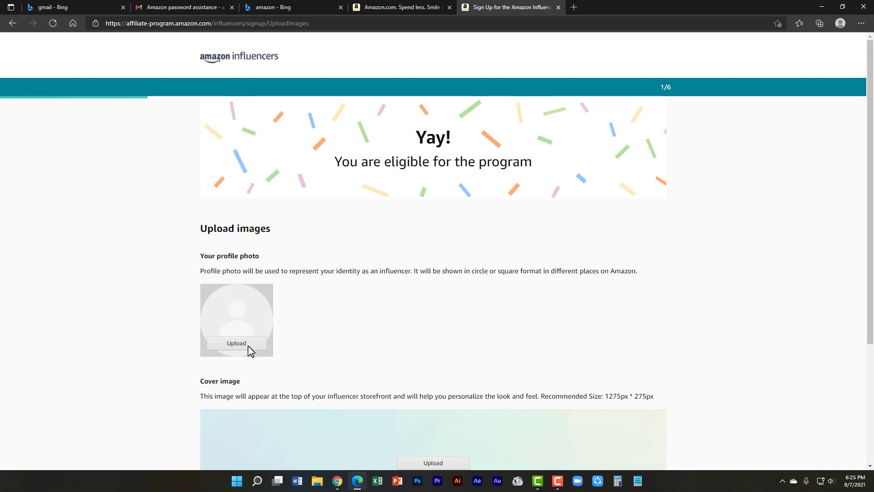
# - Upload the "Patreon Profile photo" file from the D: drive as the profile photo
pyautogui.click(244, 348)
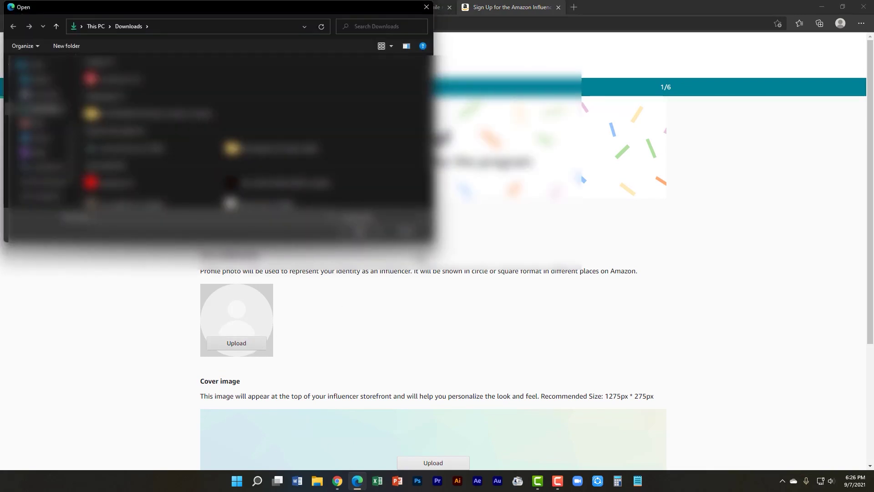
pyautogui.moveTo(450, 270); pyautogui.dragTo(599, 353)
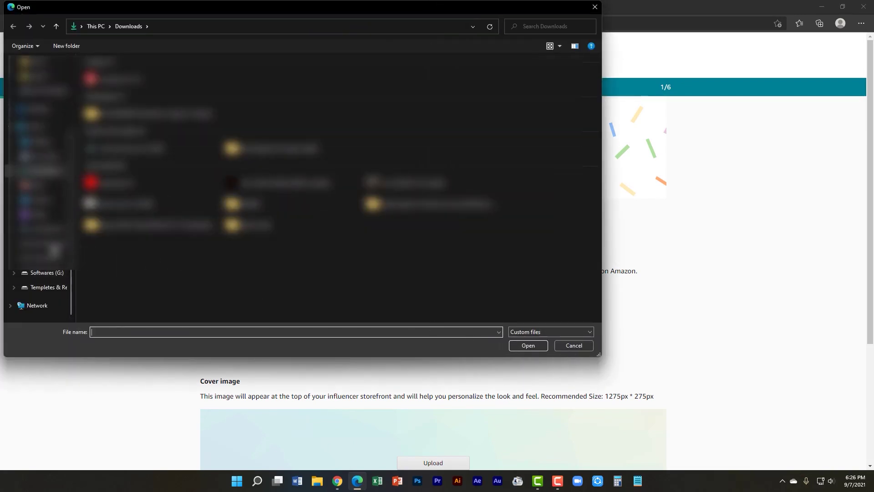
pyautogui.click(50, 244)
pyautogui.click(480, 126)
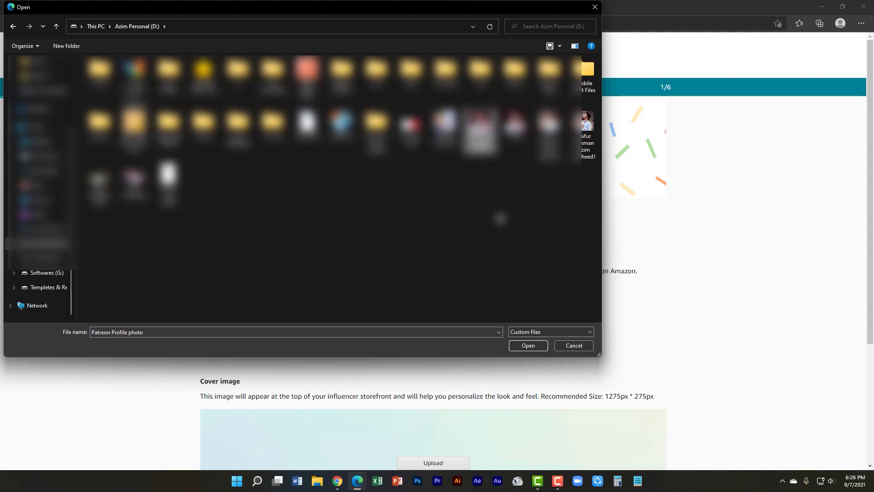
pyautogui.click(527, 345)
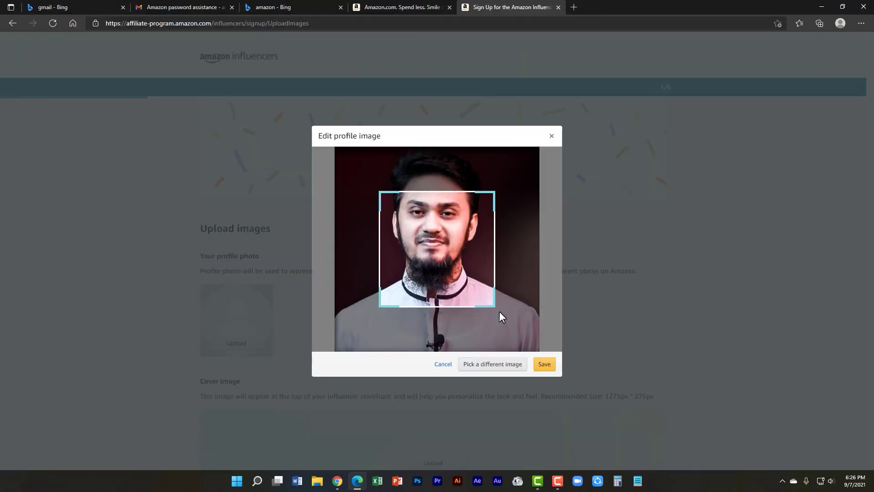
# - Enlarge the profile photo's crop frame to cover the whole picture and save it
pyautogui.moveTo(494, 306); pyautogui.dragTo(608, 382)
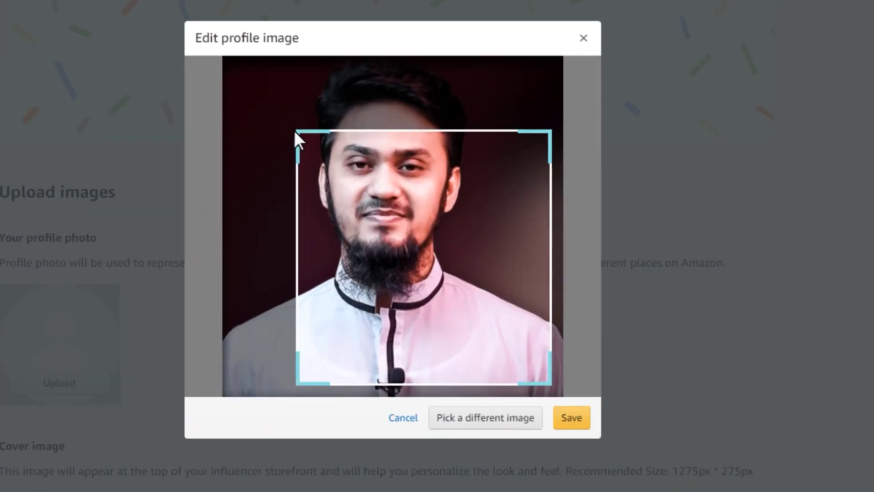
pyautogui.moveTo(297, 133); pyautogui.dragTo(180, 33)
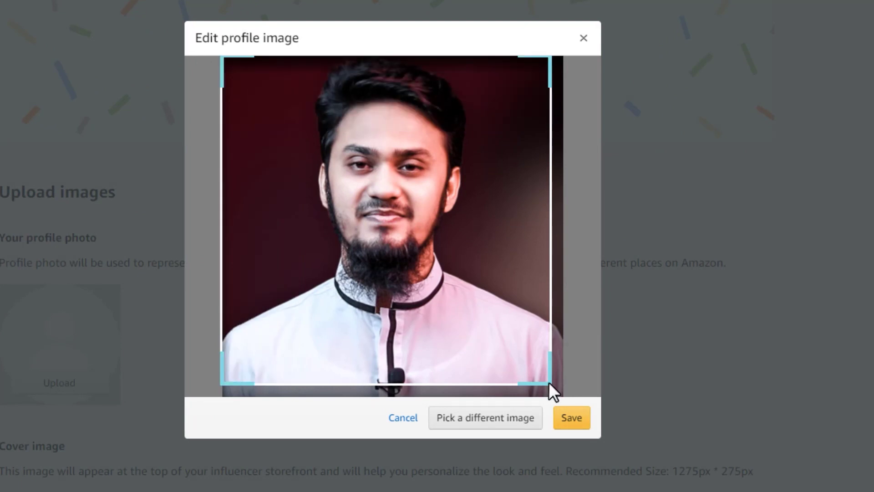
pyautogui.moveTo(548, 381); pyautogui.dragTo(602, 419)
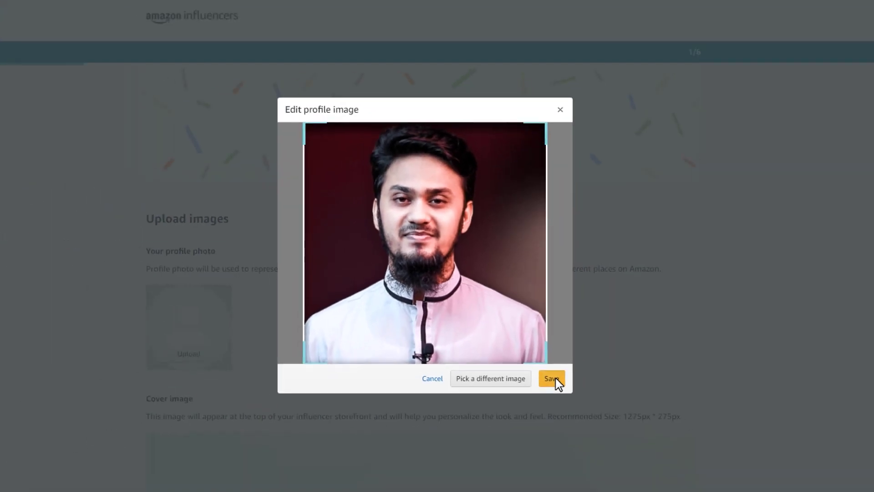
pyautogui.click(551, 378)
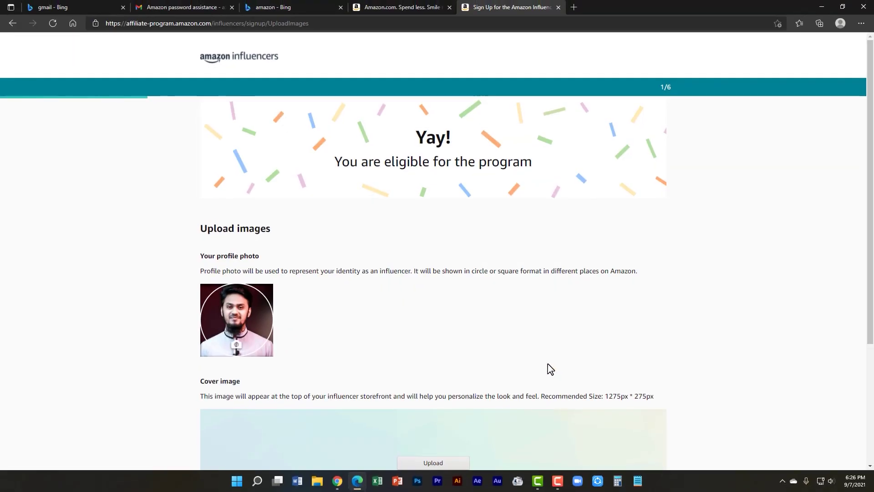
# - Upload the outdoor photo with outstretched arms as the cover image, shift its crop frame up to include the head, and save it
pyautogui.scroll(-3, 553, 382)
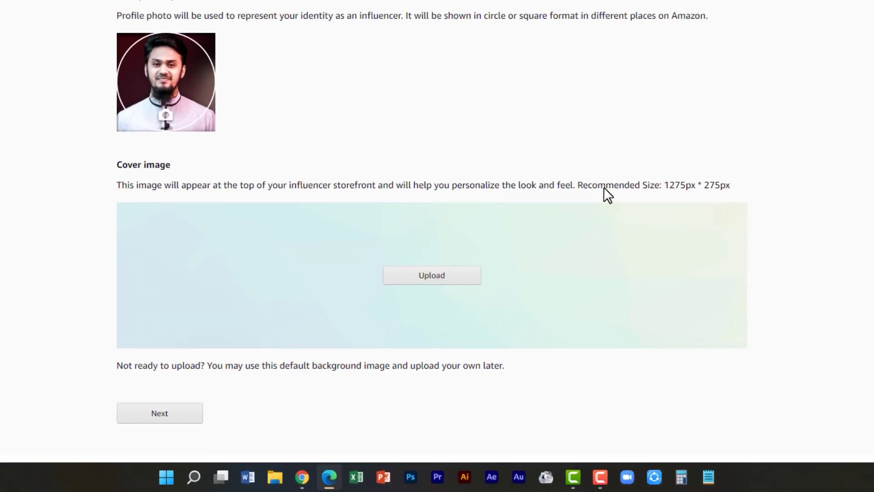
pyautogui.moveTo(603, 187); pyautogui.dragTo(660, 187)
pyautogui.click(679, 189)
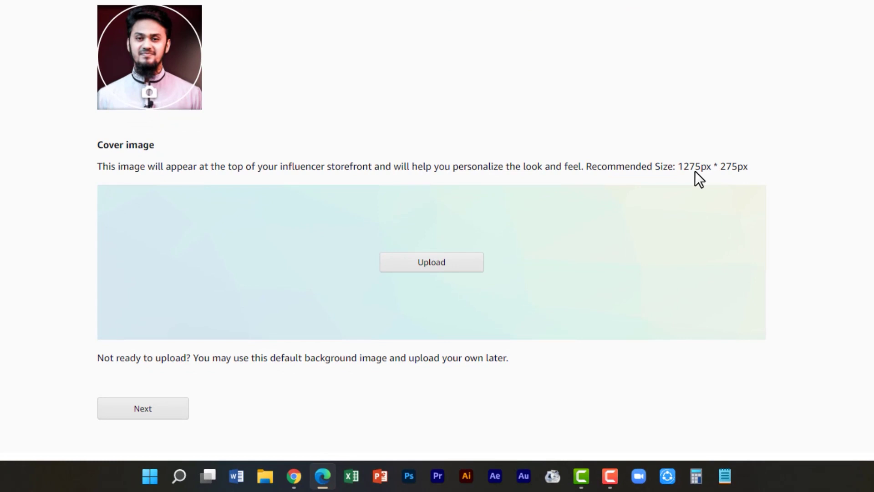
pyautogui.click(442, 261)
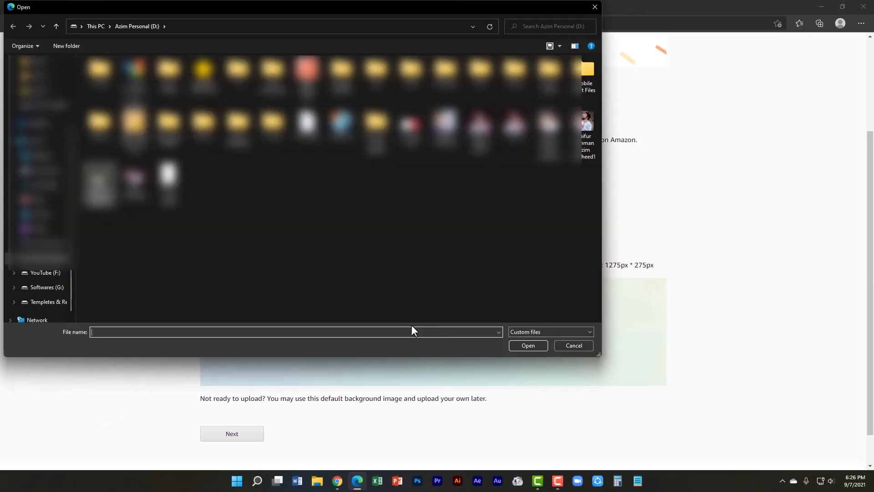
pyautogui.doubleClick(100, 186)
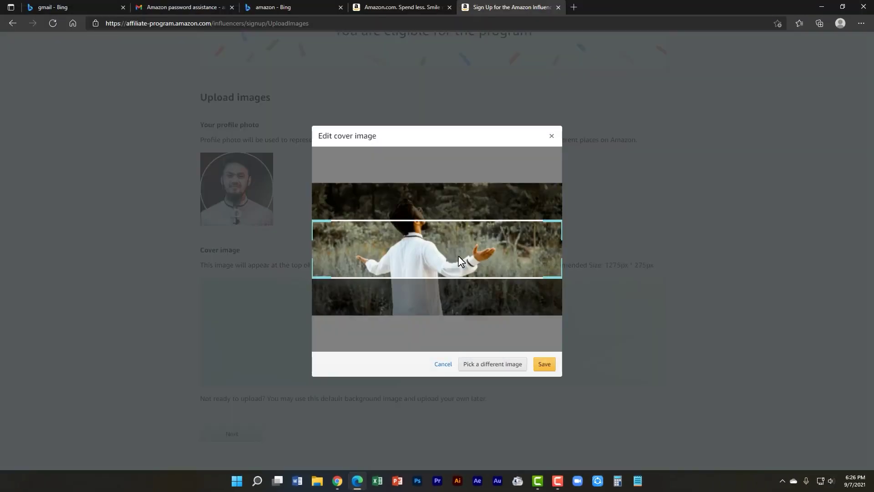
pyautogui.moveTo(458, 256); pyautogui.dragTo(455, 235)
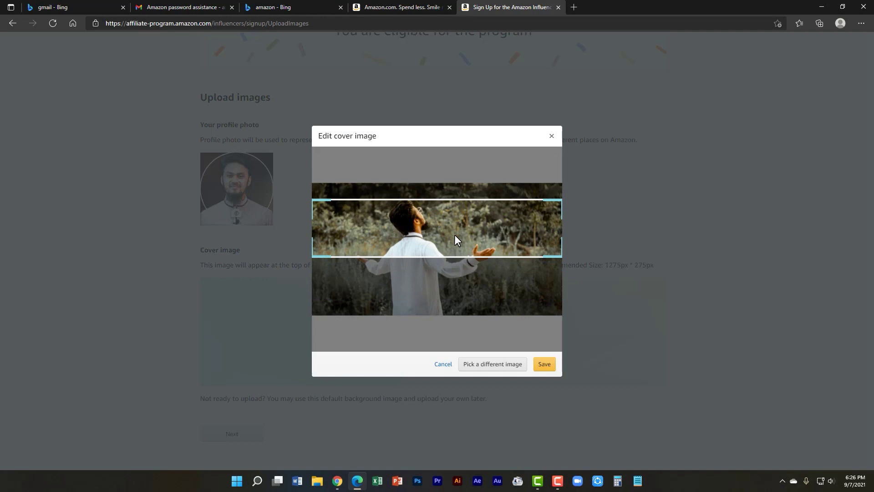
pyautogui.click(553, 369)
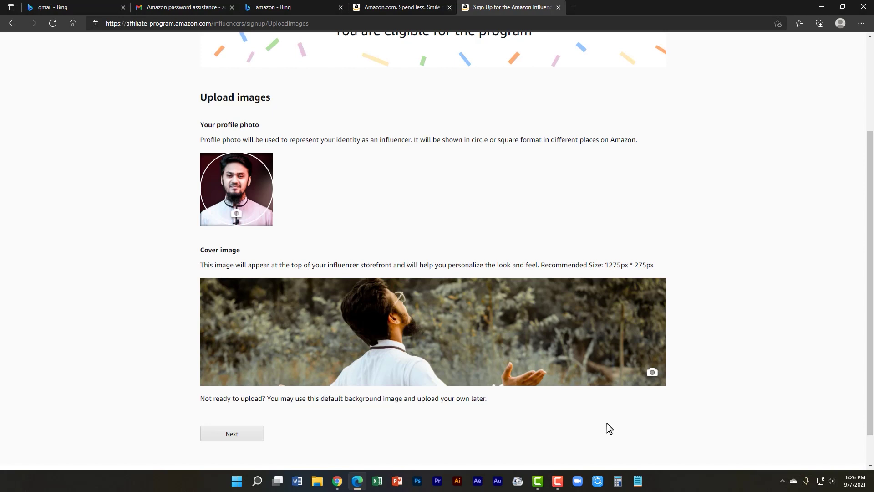
# - Continue to the influencer page form and enter the influencer's vlog channel name
pyautogui.scroll(3, 605, 426)
pyautogui.scroll(-5, 605, 426)
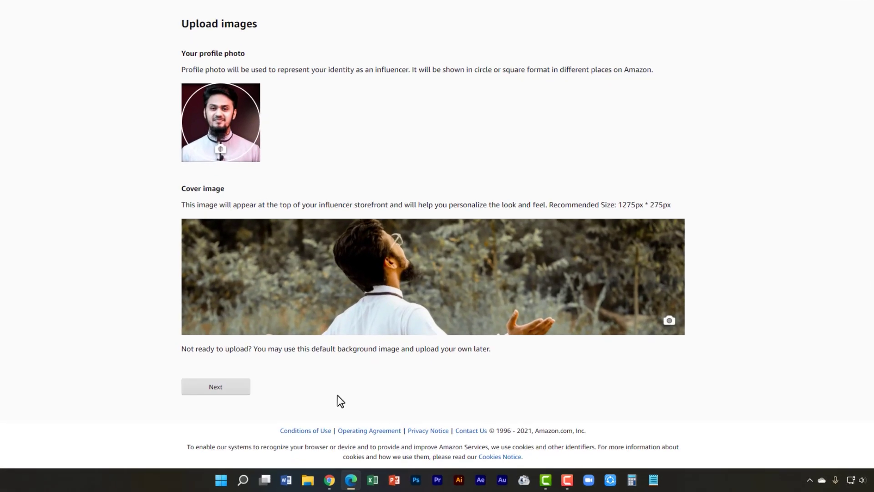
pyautogui.click(231, 387)
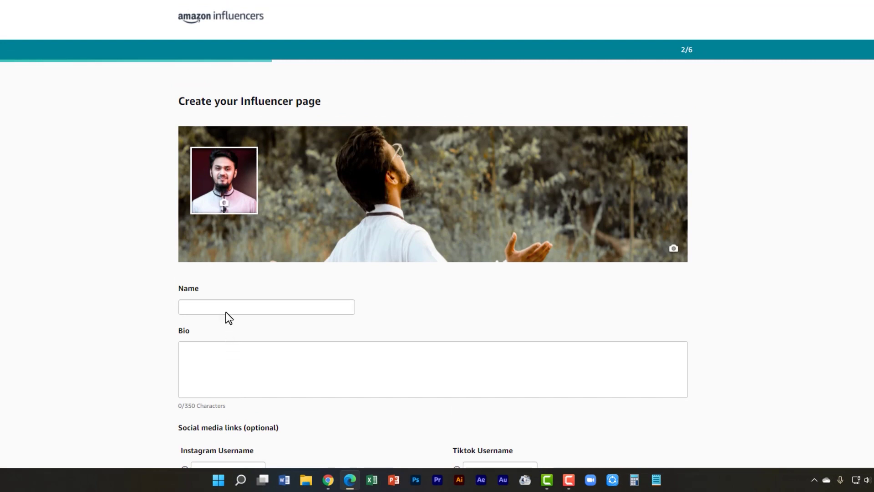
pyautogui.click(226, 312)
pyautogui.write('Saifur Rahman Azim Vlogs')
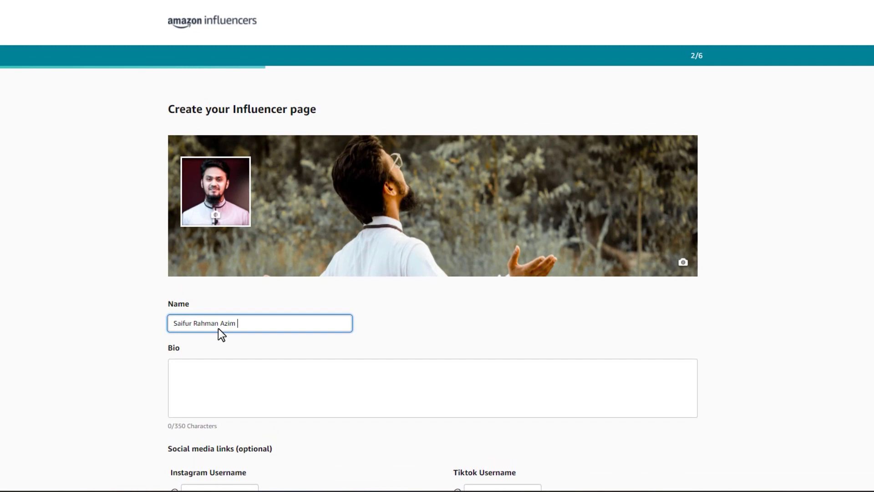
pyautogui.press('Tab')
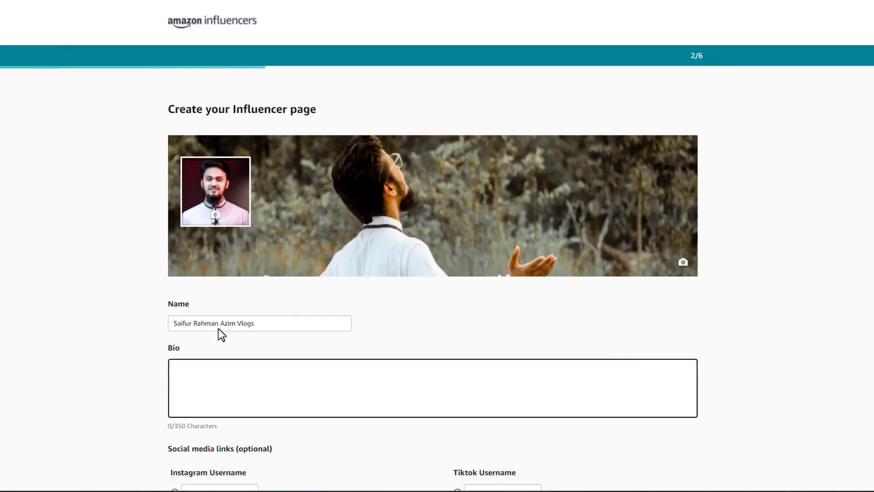
# - Switch to Chrome to view TECH UNLIMITED's Amazon page as an example, and return to the influencer page form in Edge
pyautogui.click(335, 481)
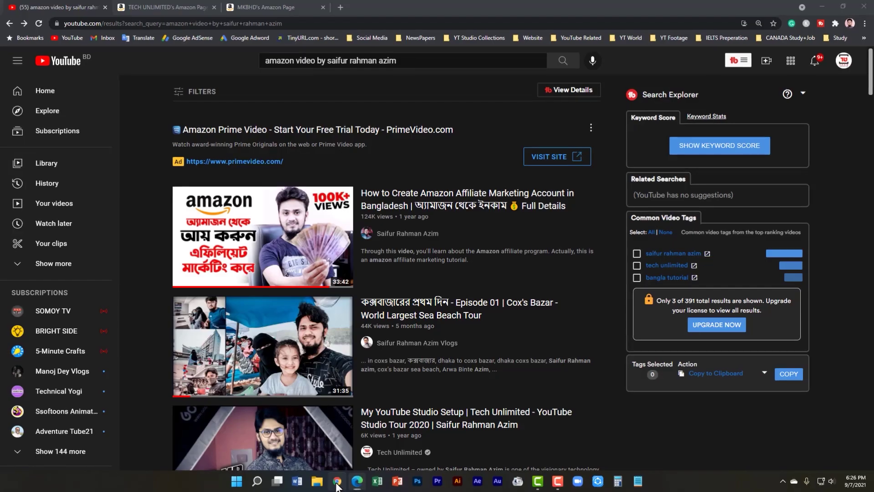
pyautogui.click(181, 6)
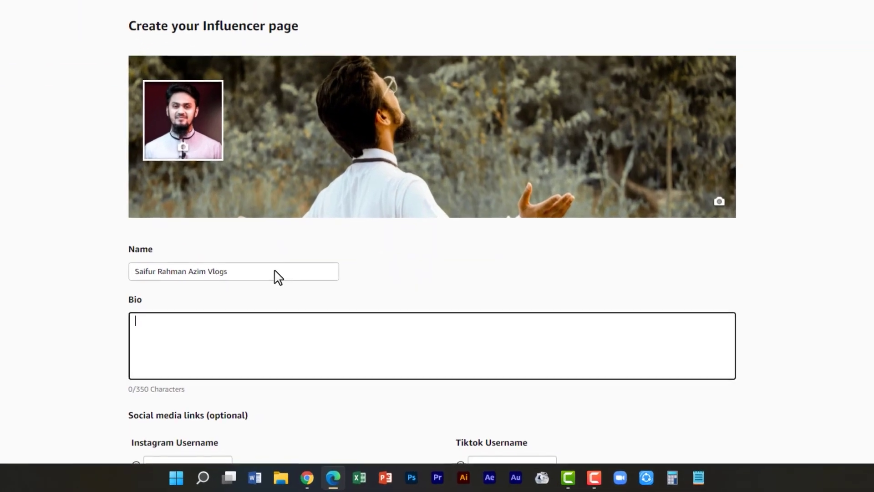
pyautogui.moveTo(294, 298); pyautogui.dragTo(140, 293)
pyautogui.click(387, 313)
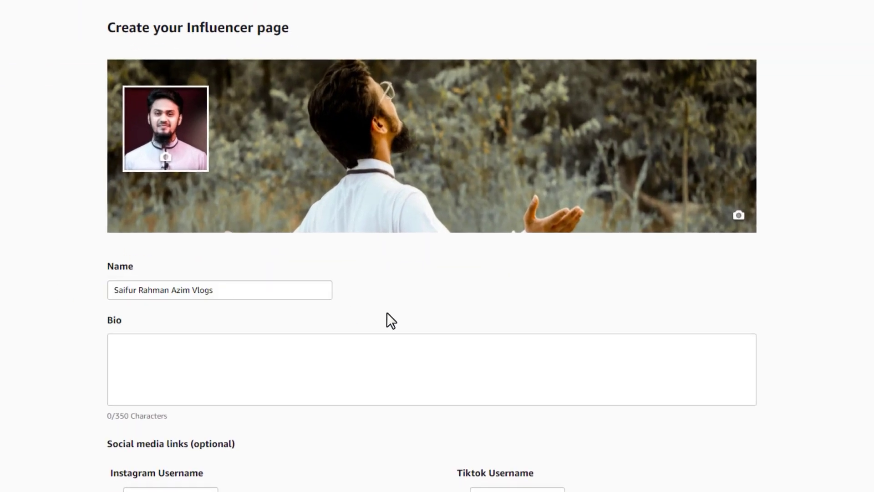
# - Enter the bio "I'm a Vlogger and YouTuber"
pyautogui.click(189, 357)
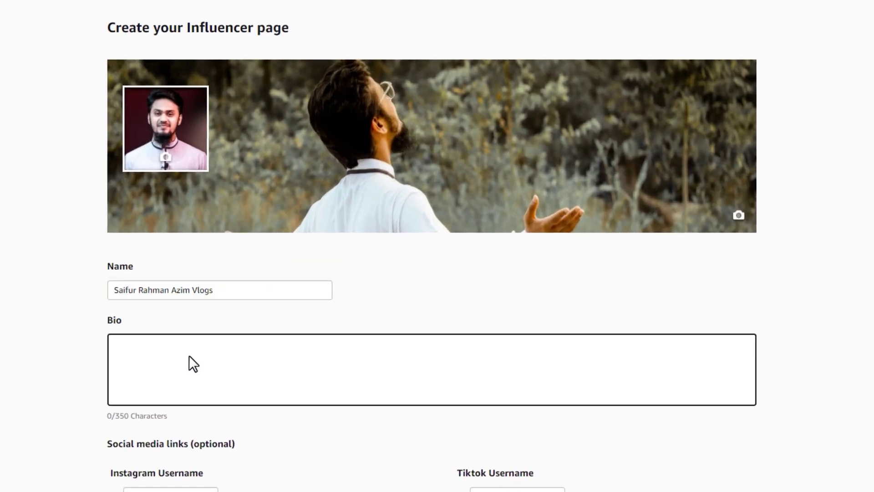
pyautogui.write("I'm a vlogger and ")
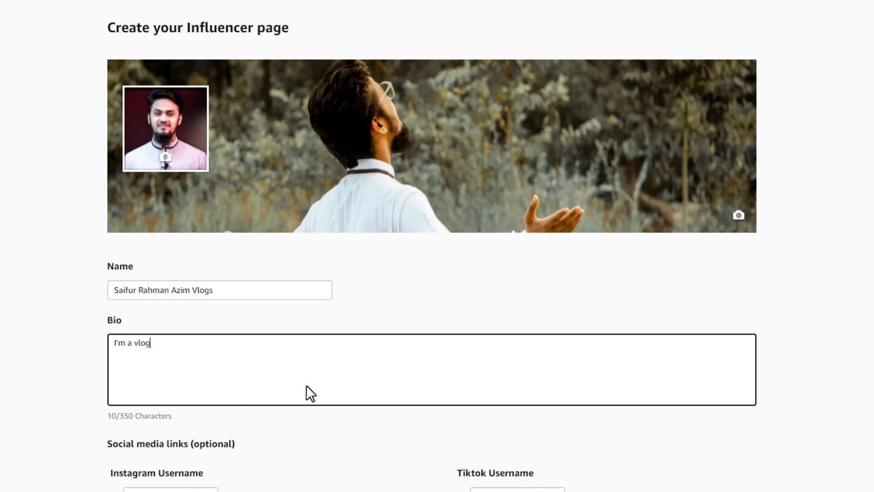
pyautogui.write('YouTuber')
pyautogui.hotkey('ctrl', 'Left')
pyautogui.hotkey('ctrl', 'Left')
pyautogui.hotkey('ctrl', 'Left')
pyautogui.press('Delete')
pyautogui.write('V')
pyautogui.click(262, 342)
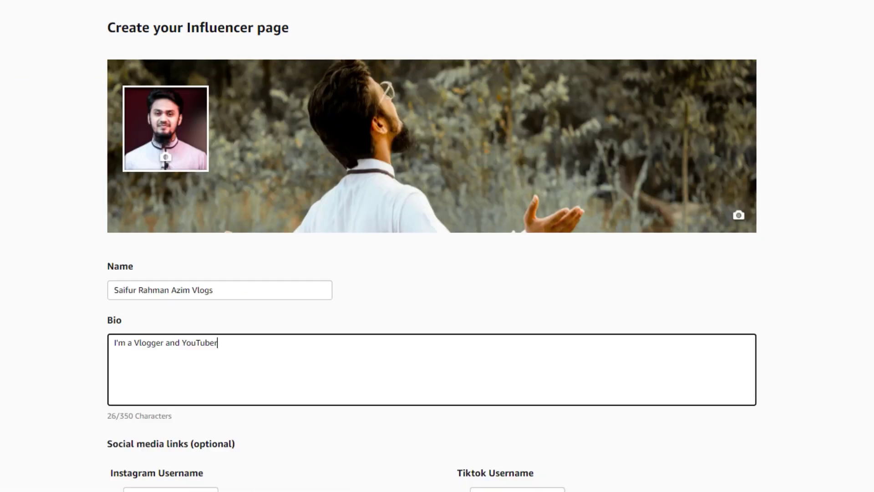
# - Fill in the Instagram username, TikTok username and Facebook URL in the social media links
pyautogui.scroll(-5, 432, 246)
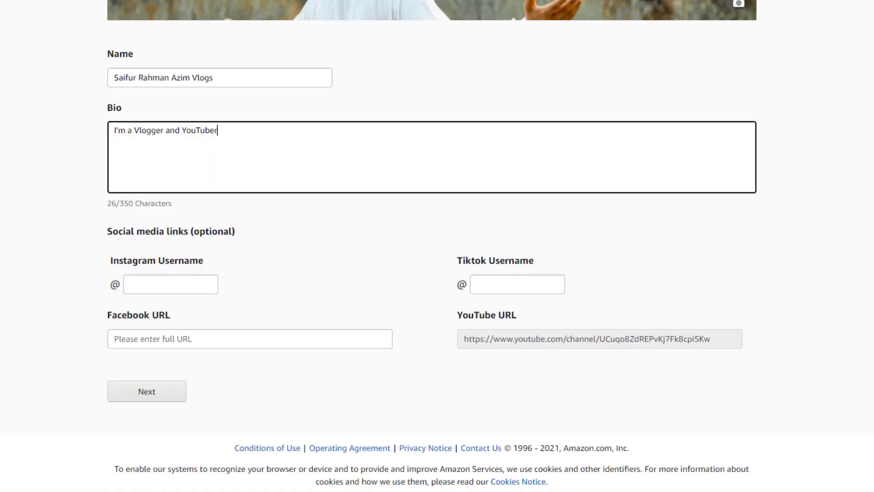
pyautogui.scroll(2, 432, 246)
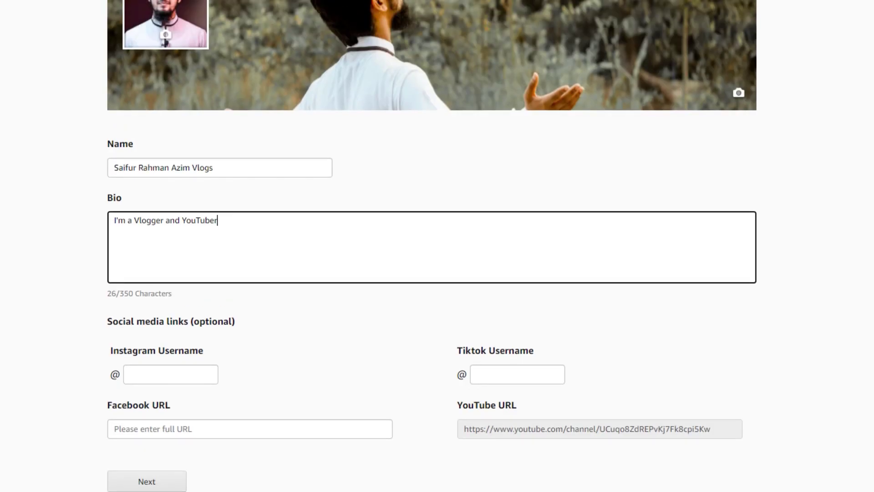
pyautogui.click(188, 382)
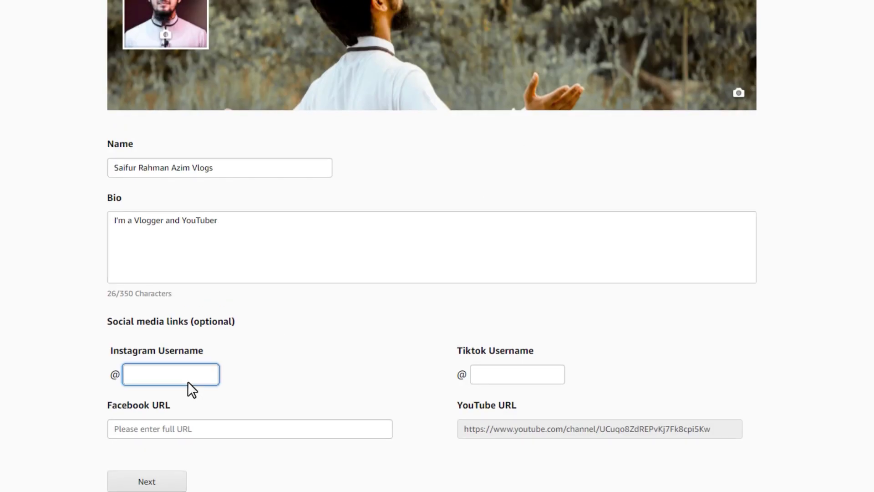
pyautogui.scroll(-2, 187, 381)
pyautogui.click(475, 252)
pyautogui.click(201, 283)
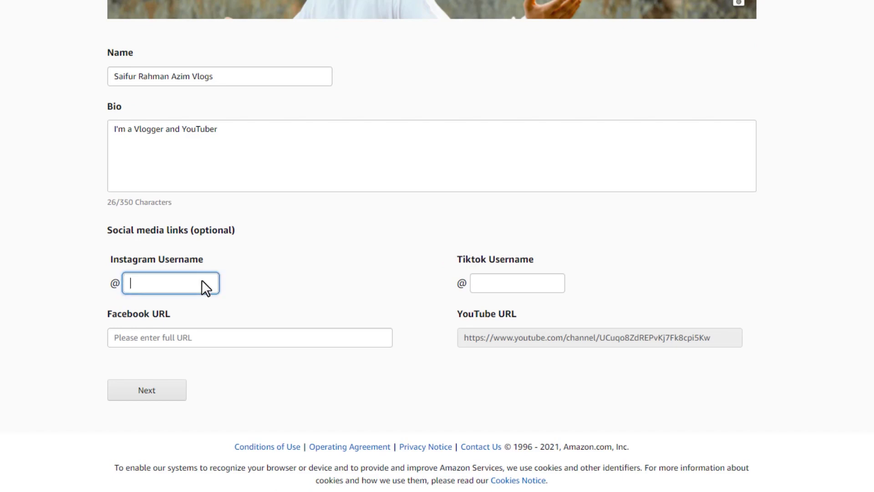
pyautogui.write('youtuberazim')
pyautogui.press('Tab')
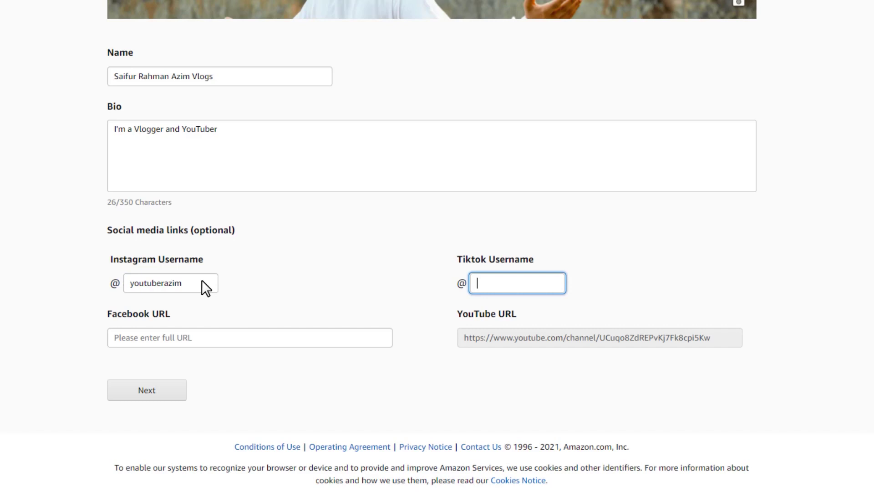
pyautogui.write('youtuberazim')
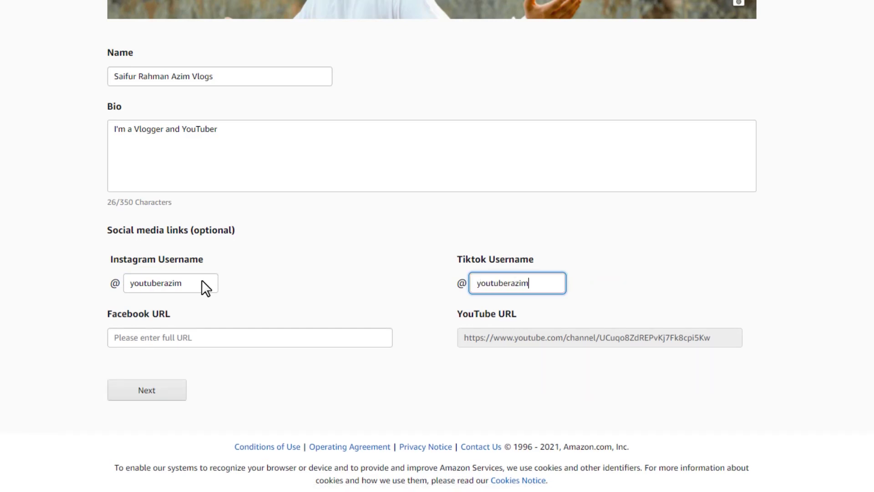
pyautogui.press('Tab')
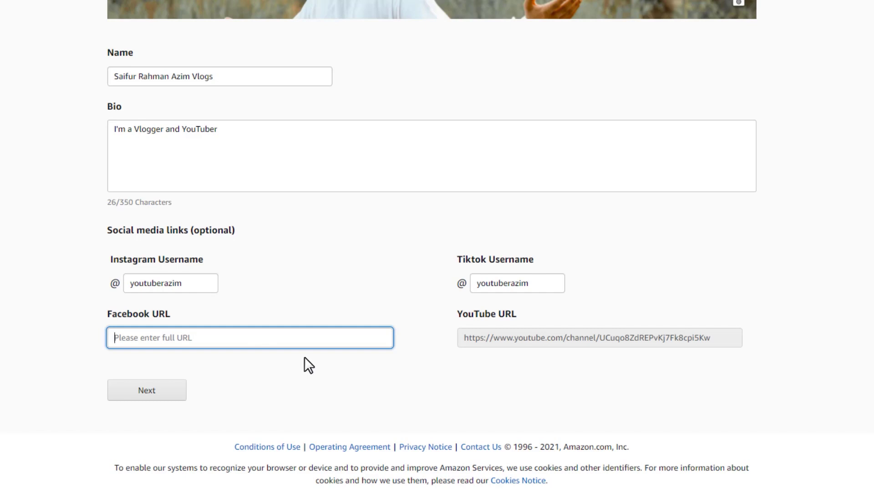
pyautogui.write('https://www.facebook.com/')
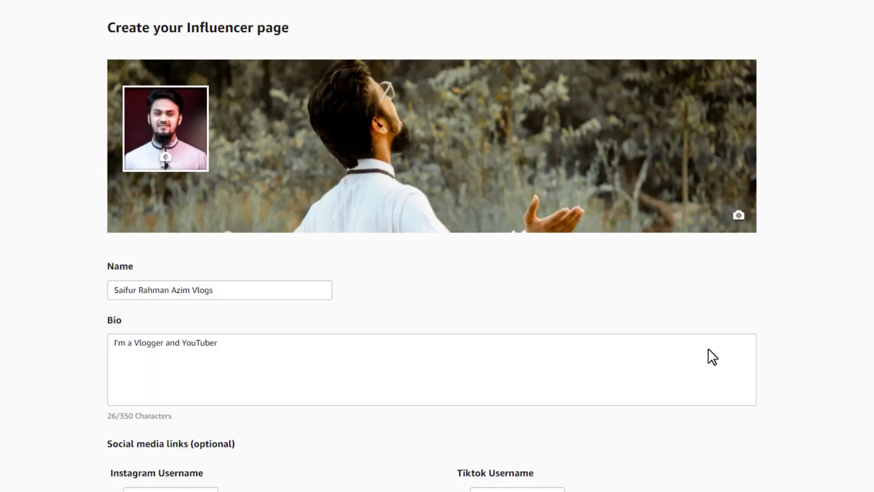
# - Submit the completed influencer page form and answer "Another Influencer" to the question about how the program was heard of
pyautogui.scroll(-5, 710, 355)
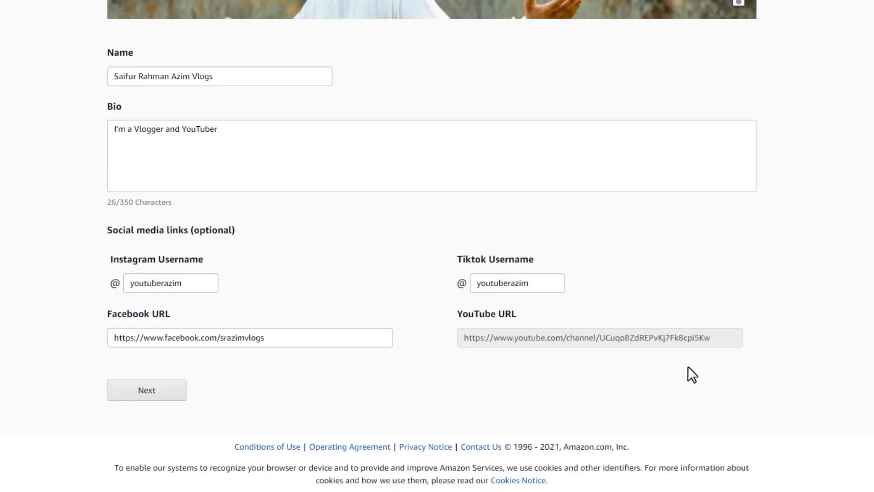
pyautogui.click(148, 394)
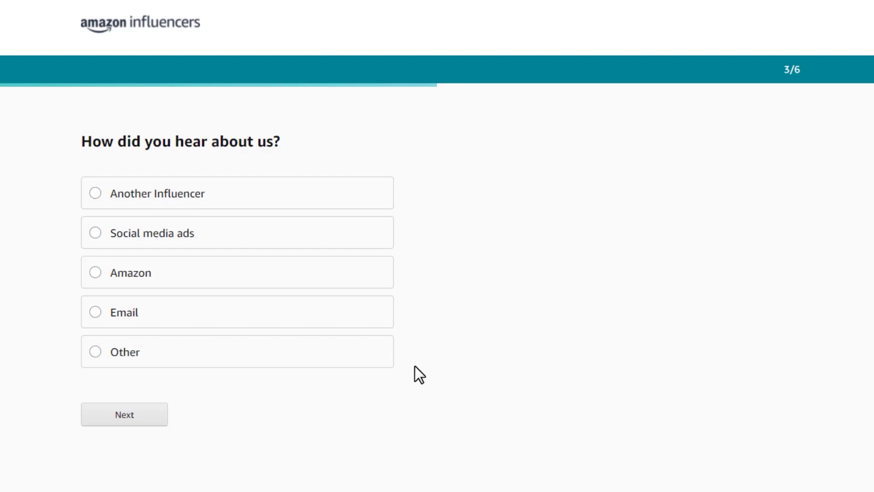
pyautogui.click(97, 201)
pyautogui.click(119, 422)
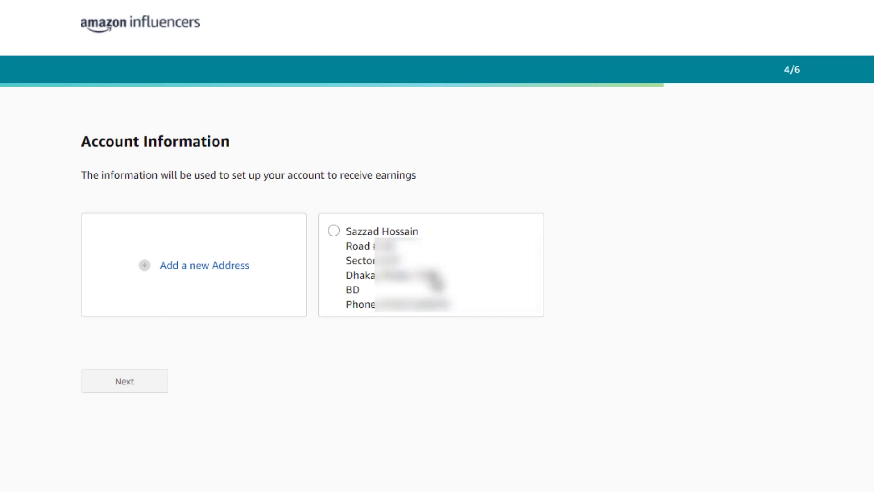
# - Choose the saved address as the account information for receiving earnings and continue to the operating agreement
pyautogui.click(380, 251)
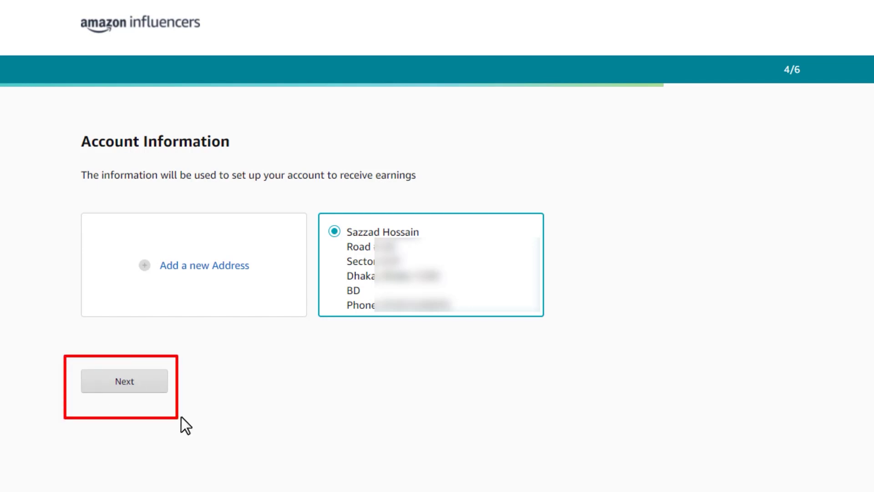
pyautogui.click(149, 389)
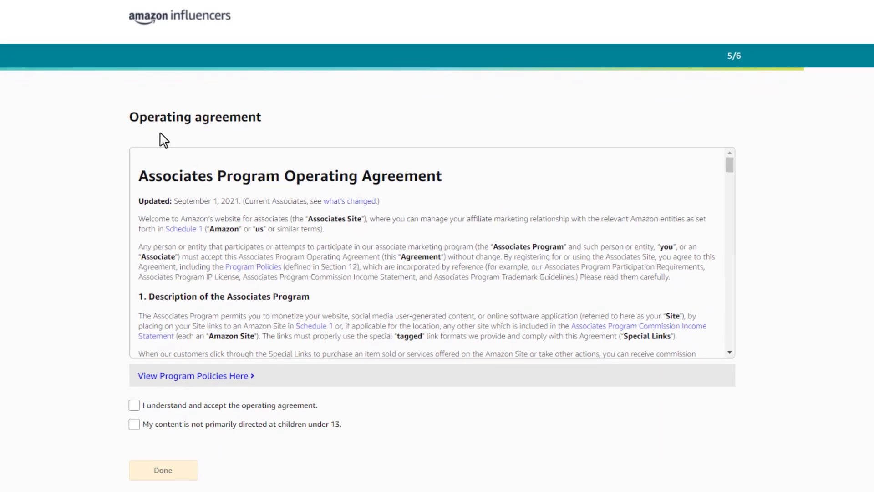
# - Go through the operating agreement, accept it, declare the content not primarily directed at children under 13, and complete the sign-up
pyautogui.moveTo(118, 138); pyautogui.dragTo(757, 388)
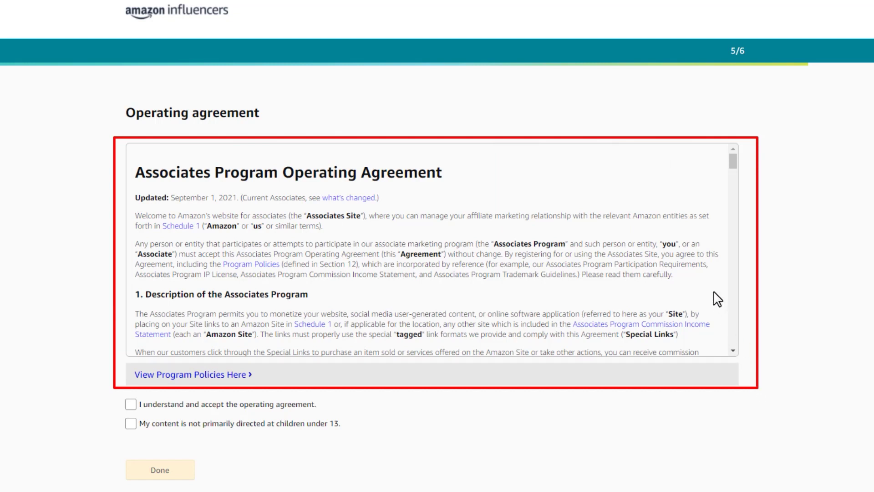
pyautogui.moveTo(732, 162)
pyautogui.mouseDown()
pyautogui.moveTo(741, 272)
pyautogui.moveTo(731, 362)
pyautogui.mouseUp()
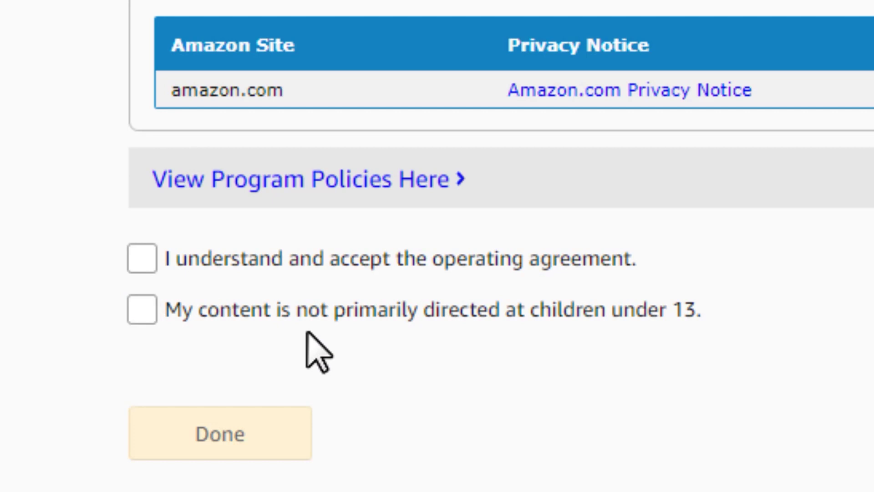
pyautogui.click(149, 266)
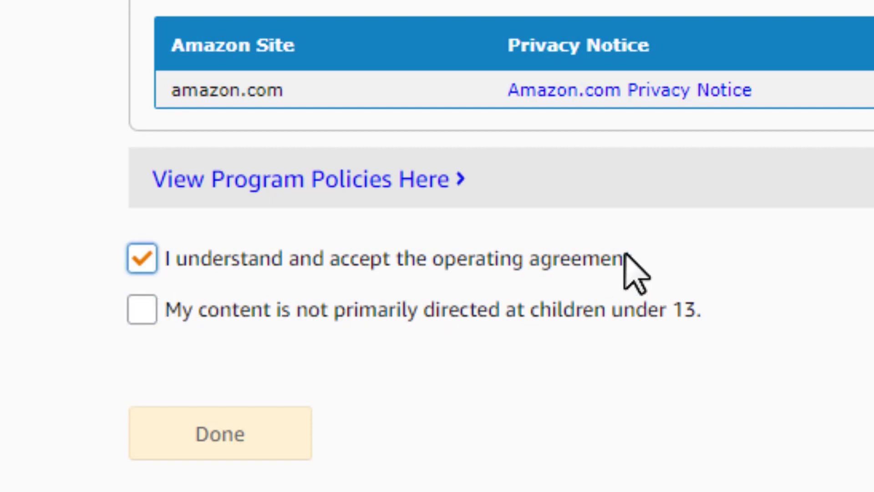
pyautogui.click(150, 312)
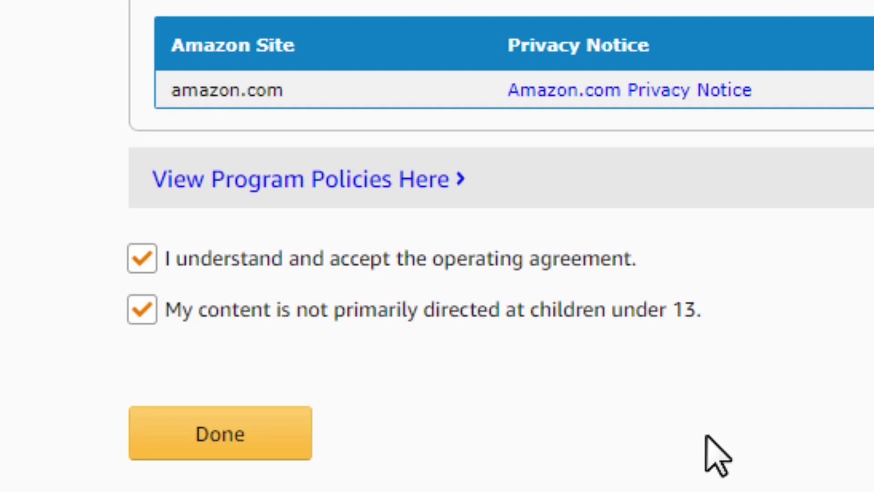
pyautogui.click(265, 448)
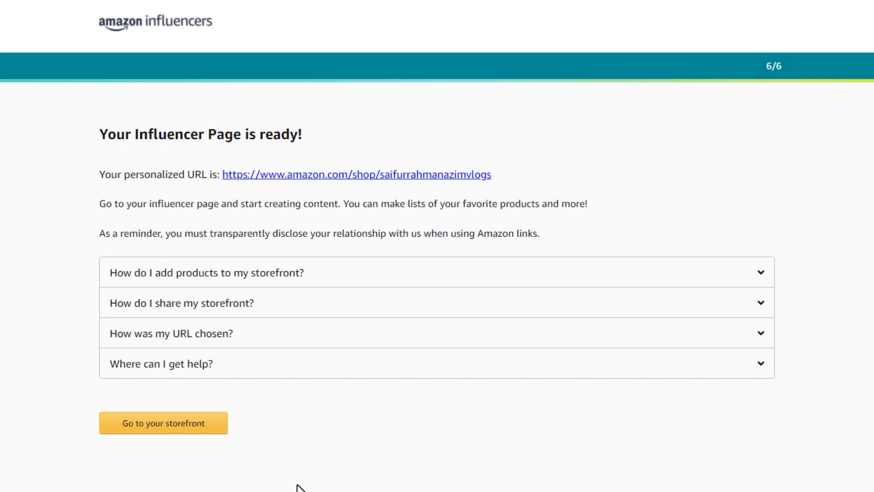
pyautogui.click(161, 416)
pyautogui.moveTo(156, 278)
pyautogui.mouseDown()
pyautogui.moveTo(510, 302)
pyautogui.moveTo(790, 287)
pyautogui.mouseUp()
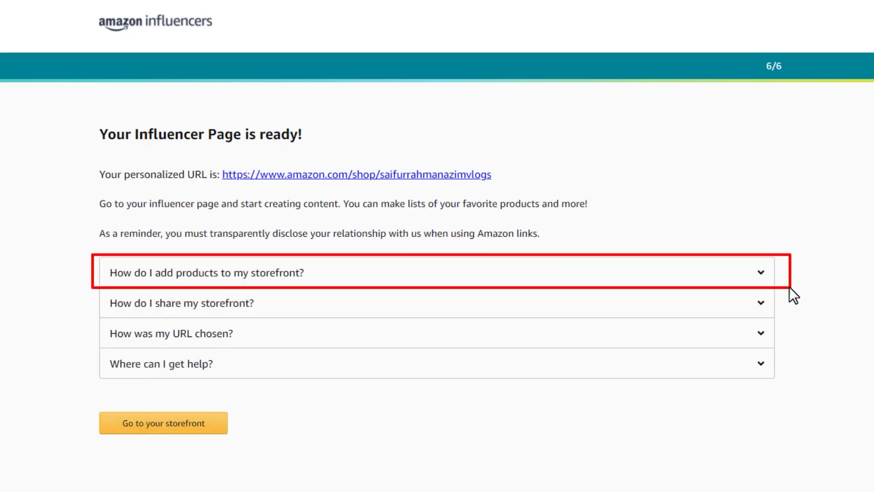
pyautogui.moveTo(91, 289)
pyautogui.mouseDown()
pyautogui.moveTo(367, 321)
pyautogui.moveTo(792, 315)
pyautogui.mouseUp()
pyautogui.moveTo(89, 317); pyautogui.dragTo(791, 343)
pyautogui.moveTo(89, 346); pyautogui.dragTo(791, 378)
pyautogui.press('Escape')
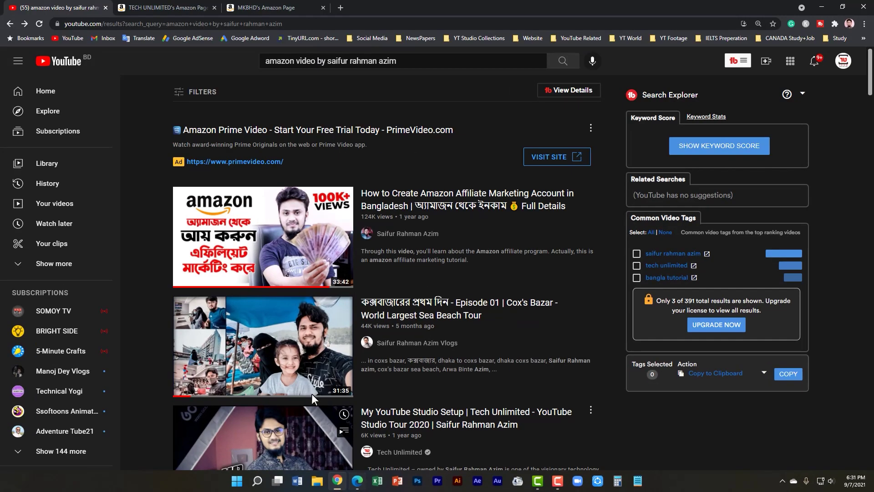
# - Look over TECH UNLIMITED's Amazon page in Chrome as a storefront example, and return to the sign-up page in Edge
pyautogui.click(182, 2)
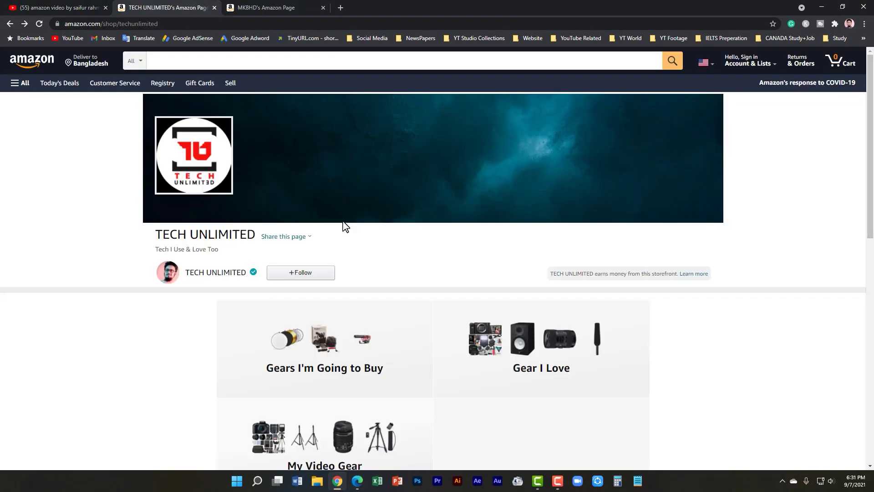
pyautogui.scroll(-3, 503, 439)
pyautogui.scroll(5, 502, 439)
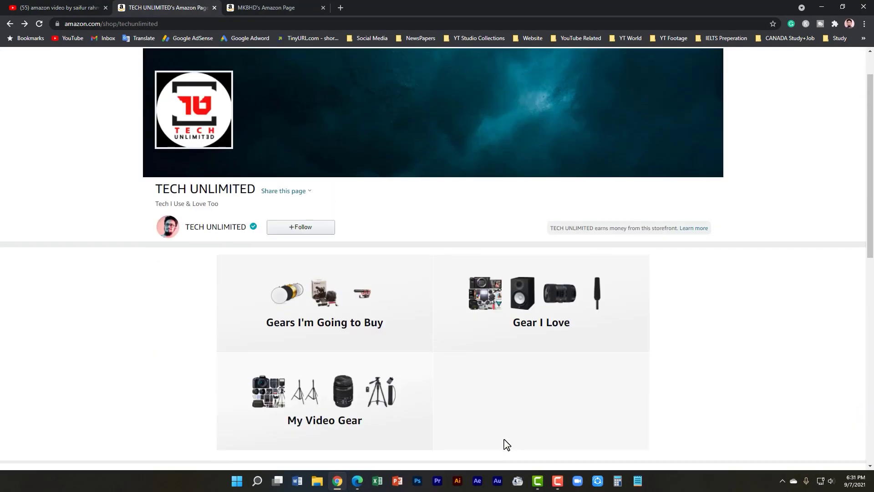
pyautogui.click(822, 6)
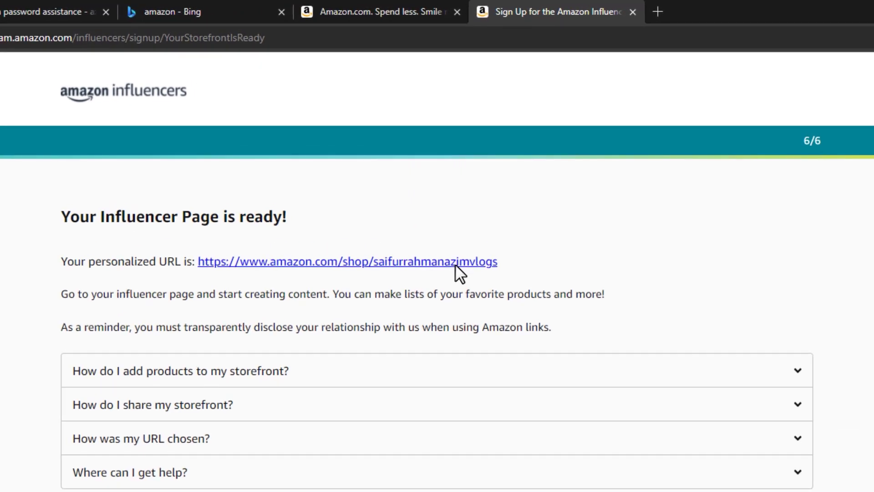
# - Open the new storefront from its personalized URL and create an idea list named "My Video Gears"
pyautogui.click(455, 264)
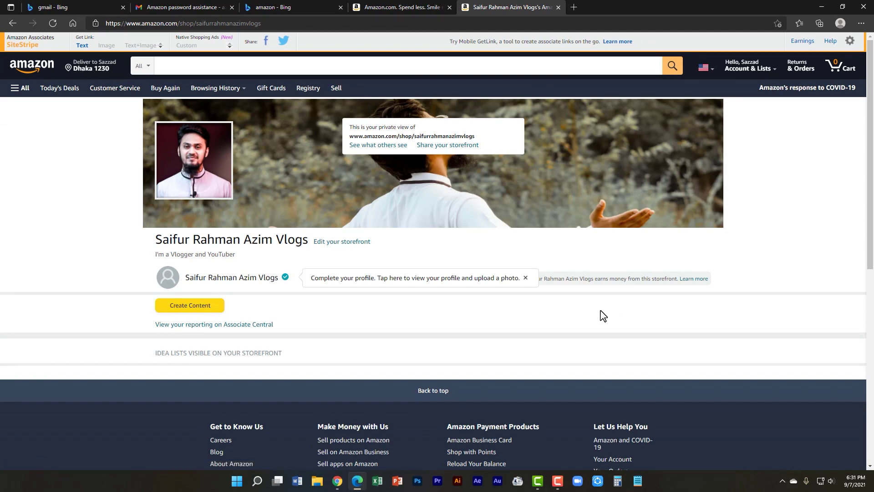
pyautogui.click(200, 312)
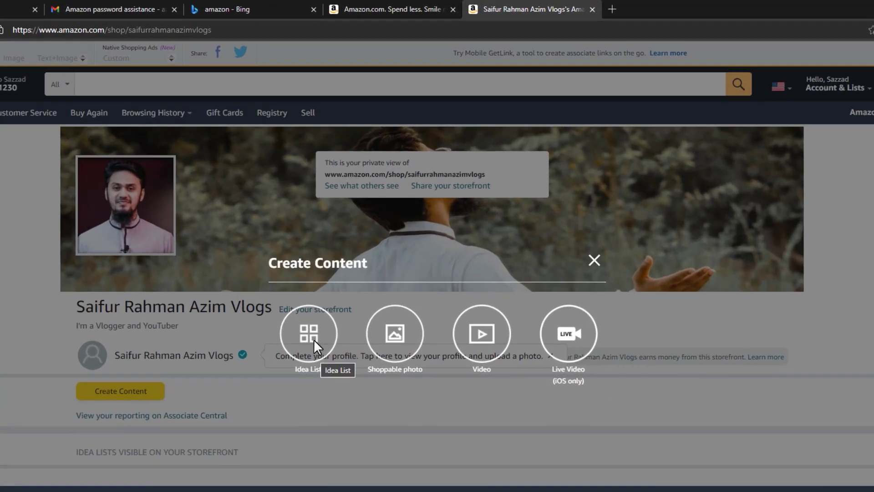
pyautogui.click(313, 340)
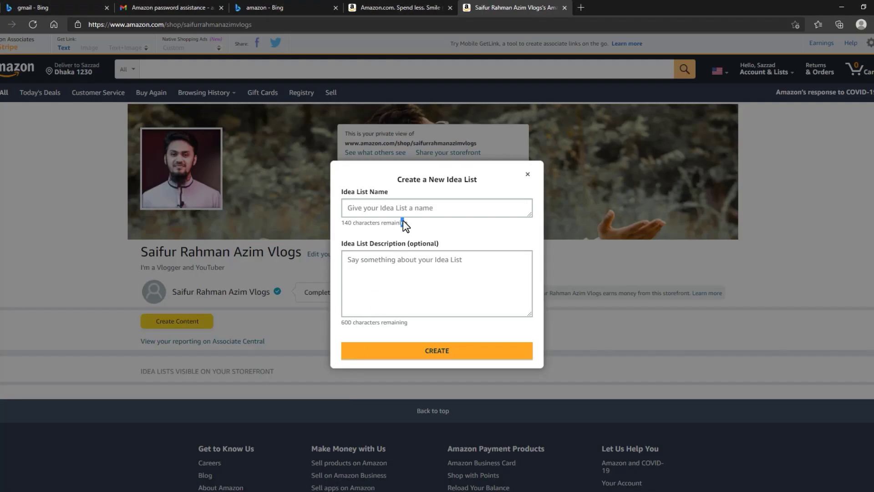
pyautogui.click(405, 210)
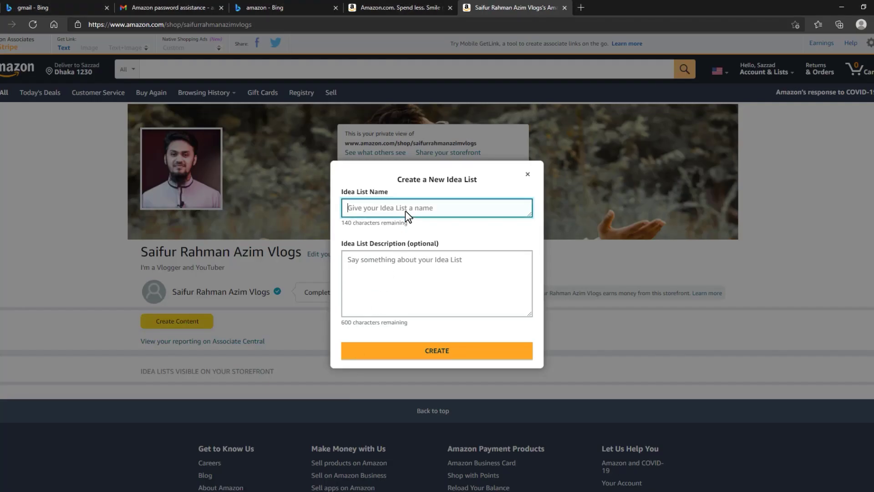
pyautogui.write('My Video Gears')
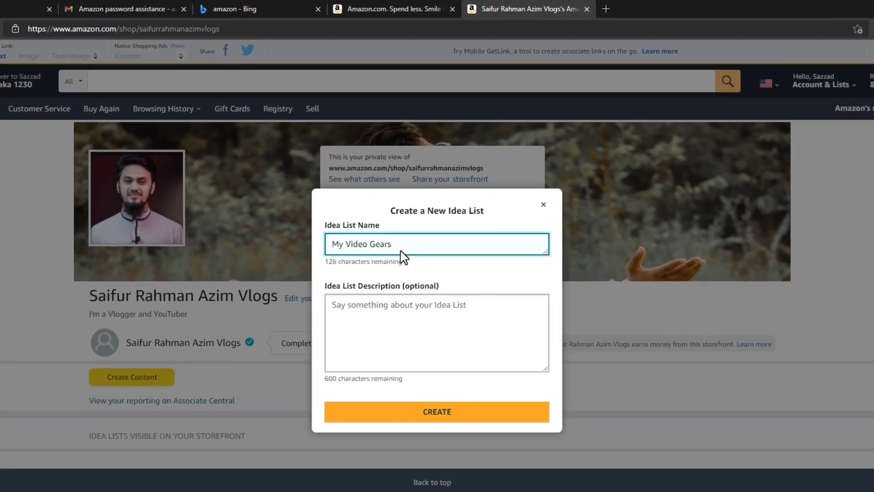
pyautogui.click(455, 415)
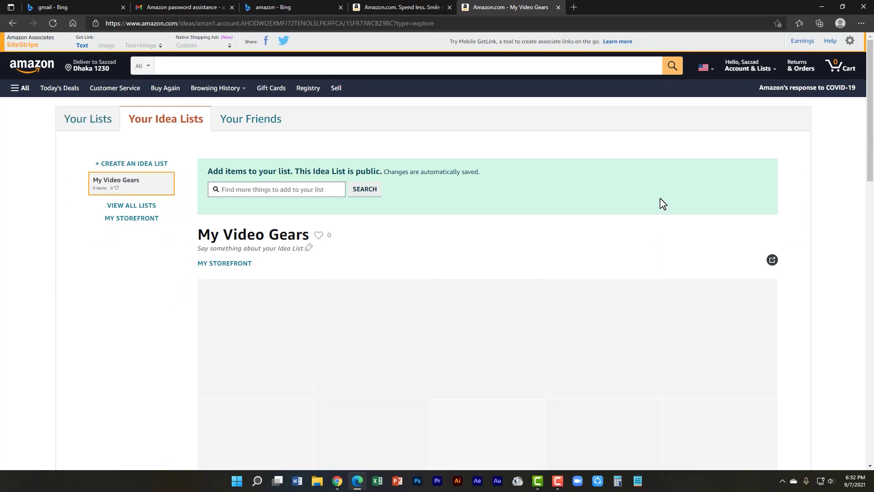
# - Return to the influencer's own storefront through its amazon.com/shop/ address and look over the page
pyautogui.click(436, 7)
pyautogui.click(510, 9)
pyautogui.click(530, 26)
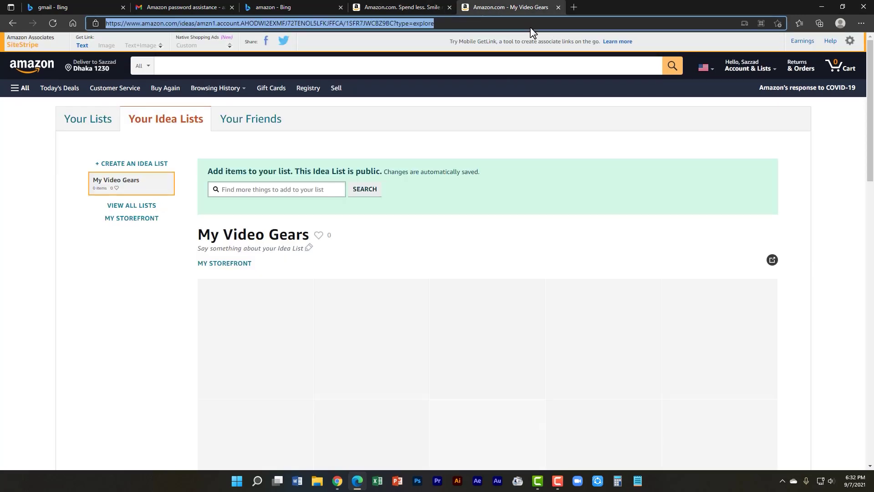
pyautogui.write('amaz')
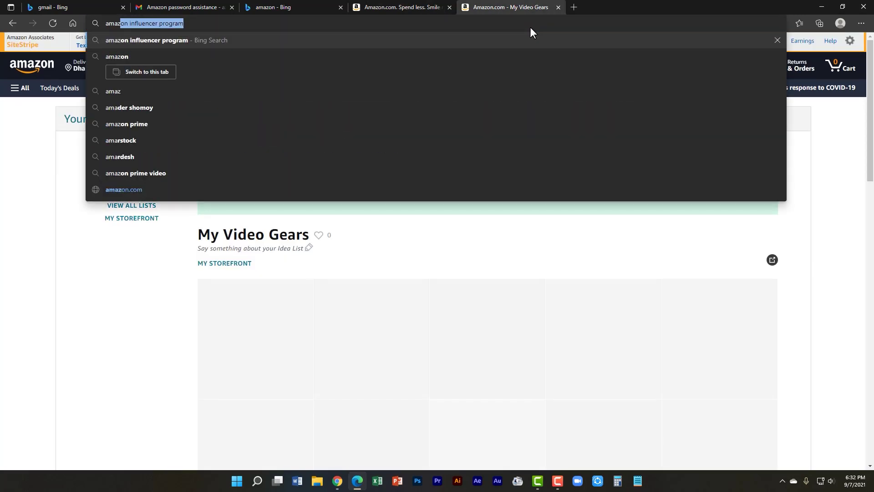
pyautogui.write('on.com/shop/')
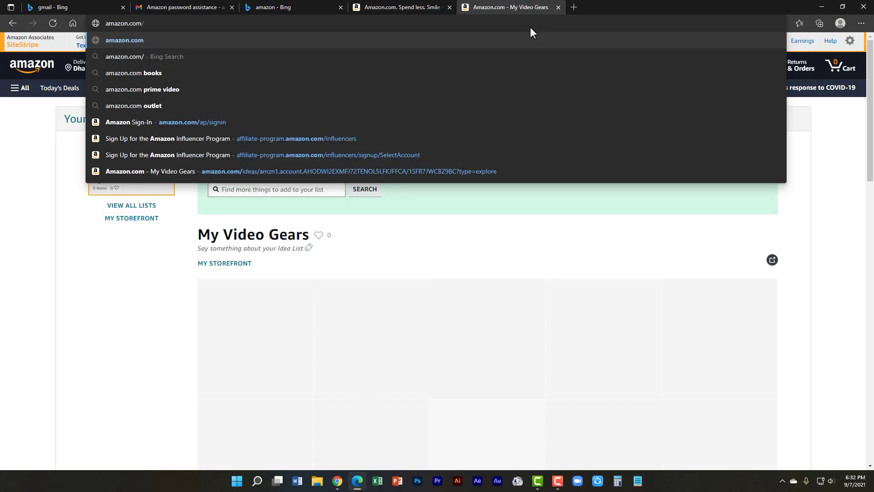
pyautogui.write('saif')
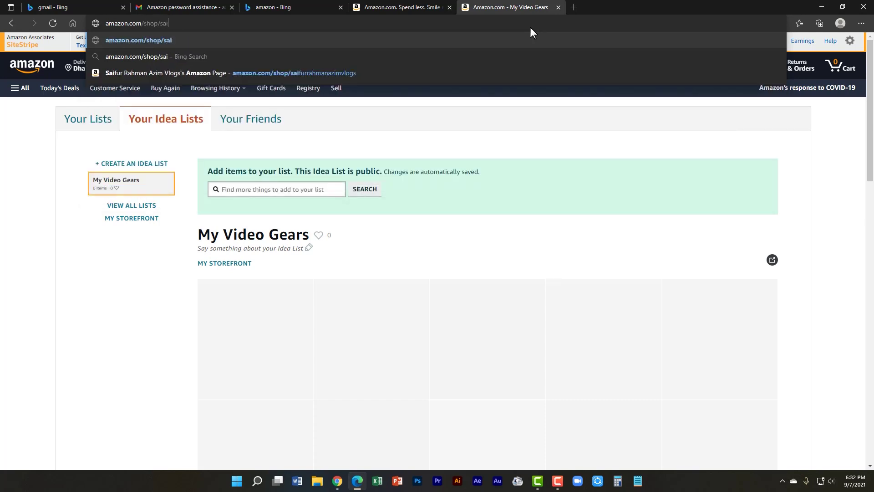
pyautogui.press('Return')
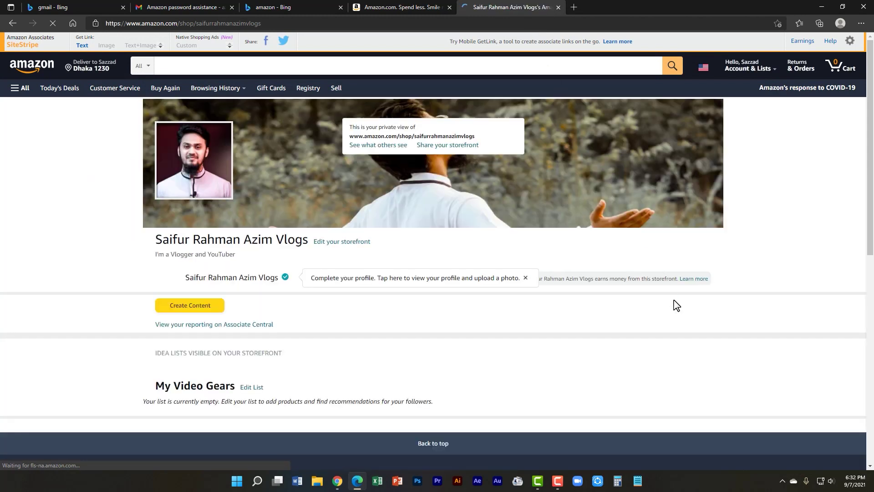
pyautogui.scroll(-5, 691, 332)
pyautogui.scroll(5, 691, 333)
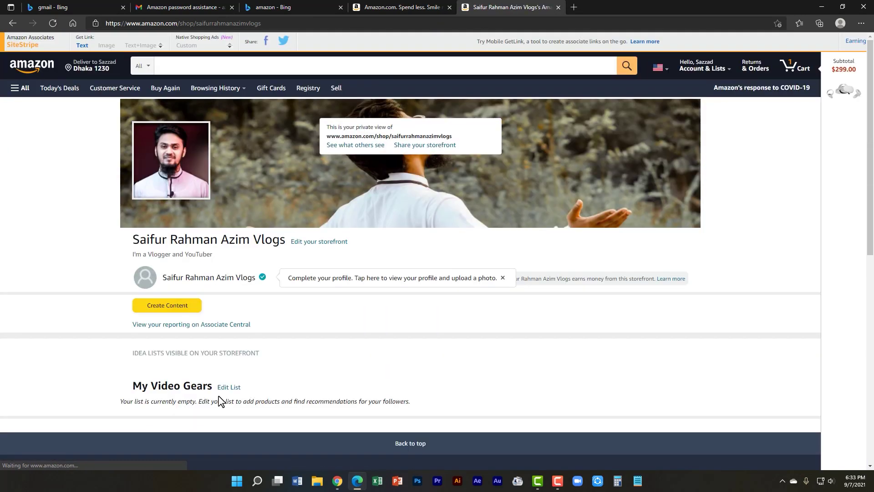
pyautogui.scroll(-3, 220, 401)
pyautogui.scroll(3, 218, 396)
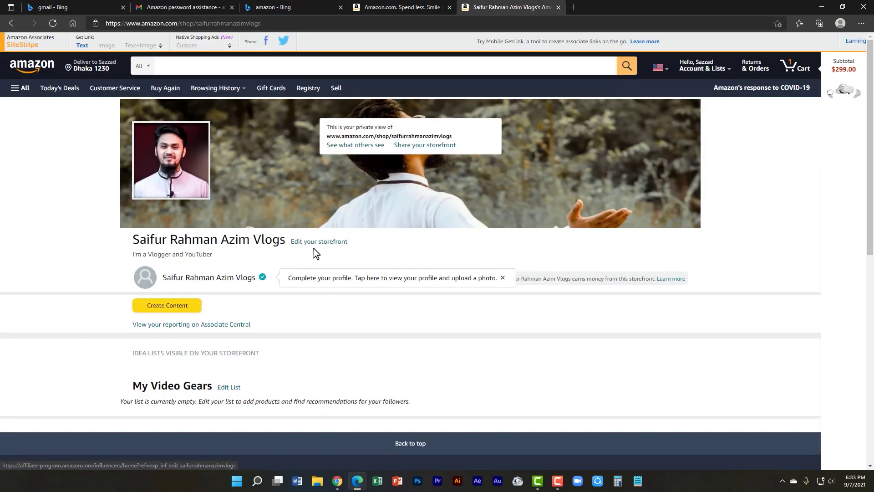
# - Create a second idea list named "I Wanna Buy" on the storefront
pyautogui.click(171, 311)
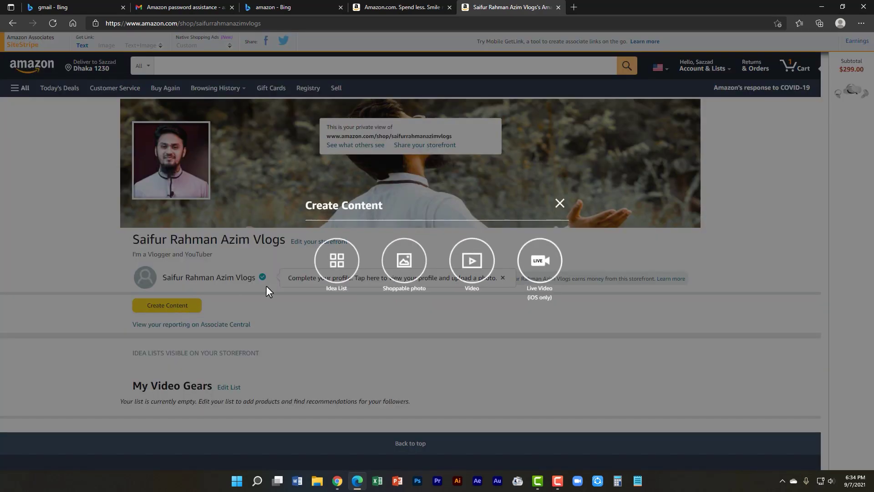
pyautogui.click(326, 274)
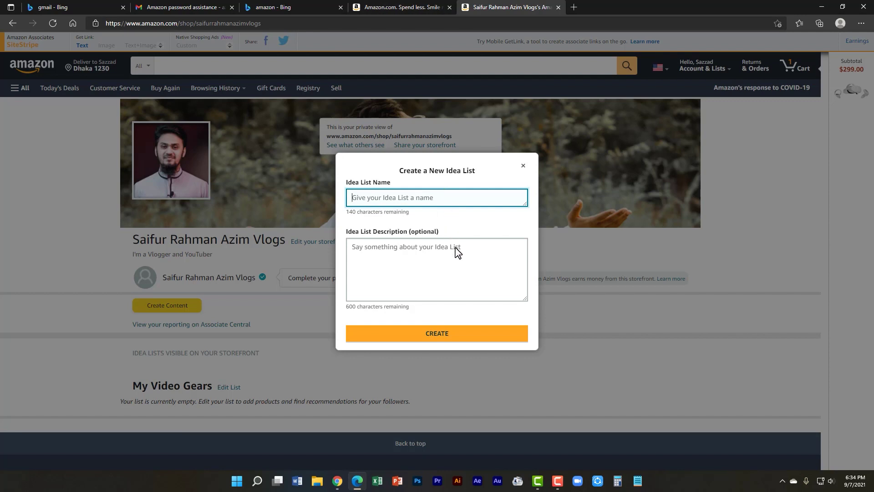
pyautogui.write('Im')
pyautogui.click(449, 335)
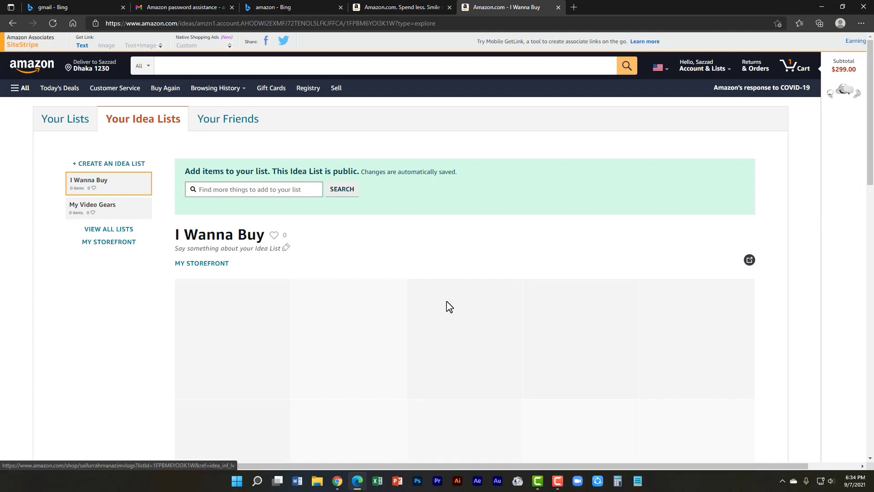
# - Search Amazon for "sony a7 camera"
pyautogui.click(235, 66)
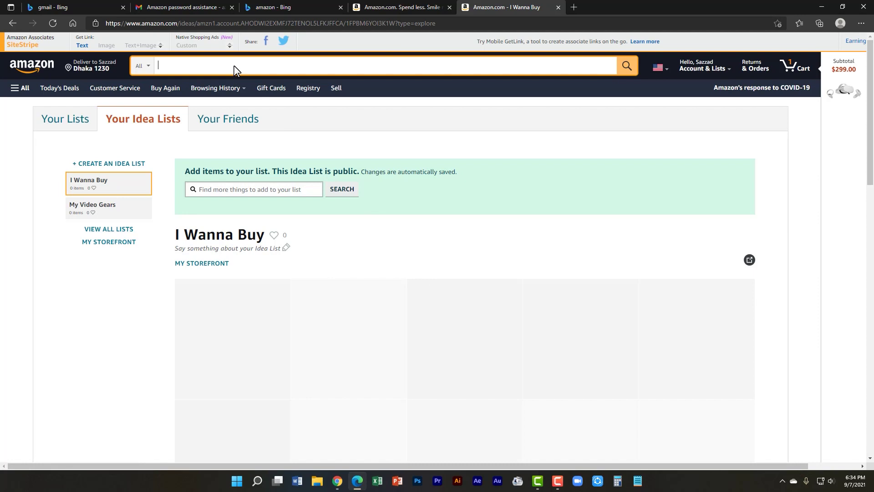
pyautogui.write('Sony A')
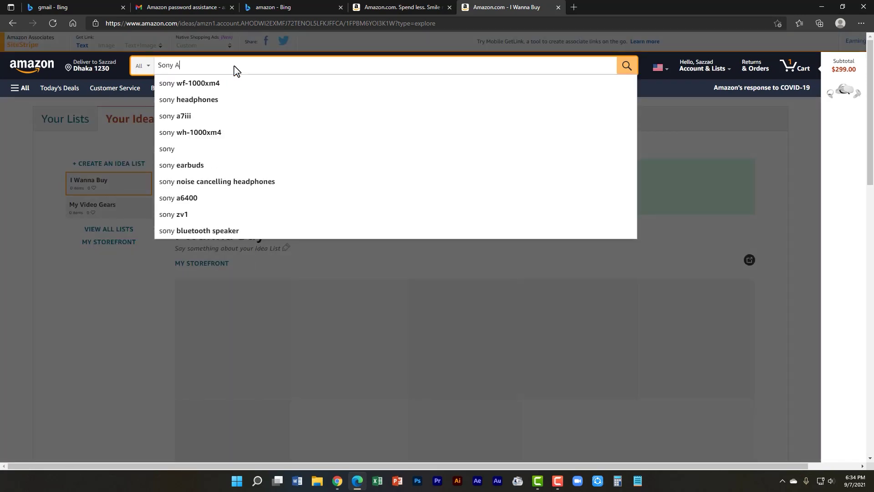
pyautogui.write('7 C')
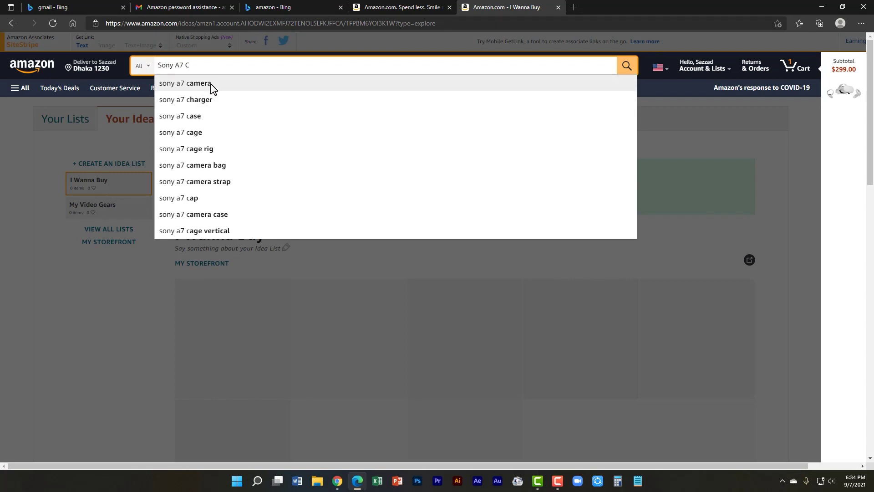
pyautogui.click(212, 87)
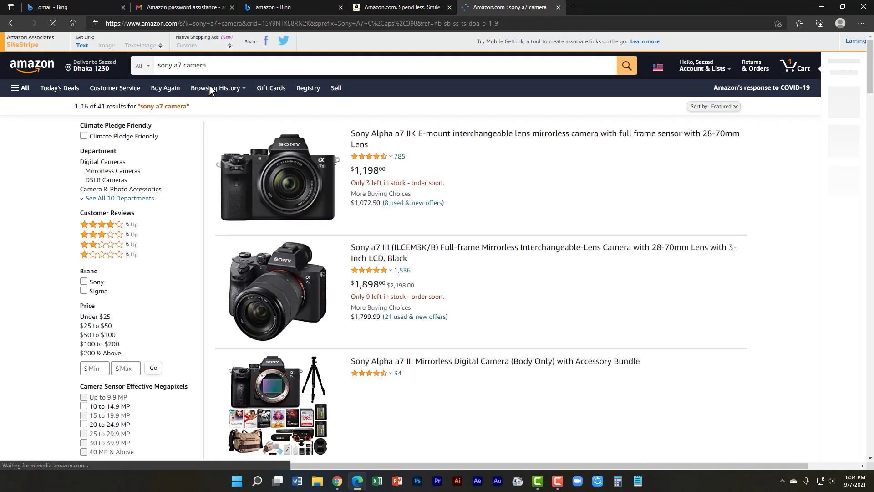
# - Open the product page of the Sony Alpha a7 IIK camera with 28-70mm lens from the search results and look it over
pyautogui.click(287, 184)
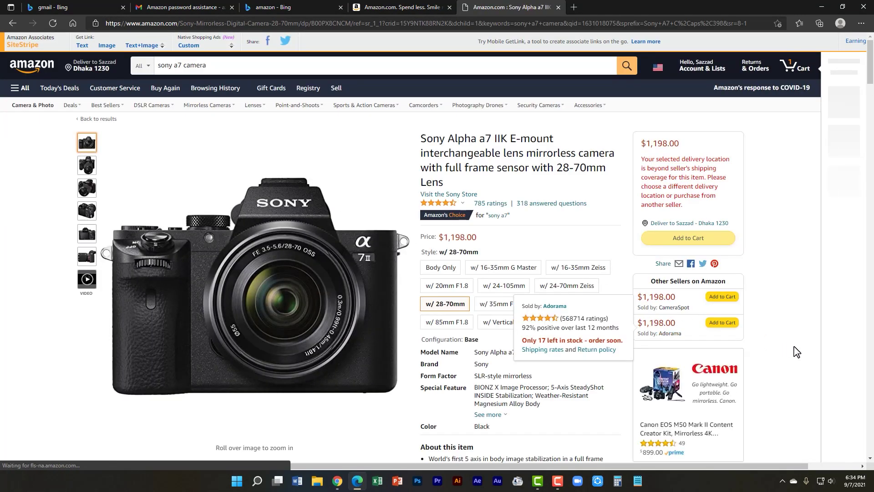
pyautogui.scroll(-7, 795, 352)
pyautogui.scroll(7, 796, 352)
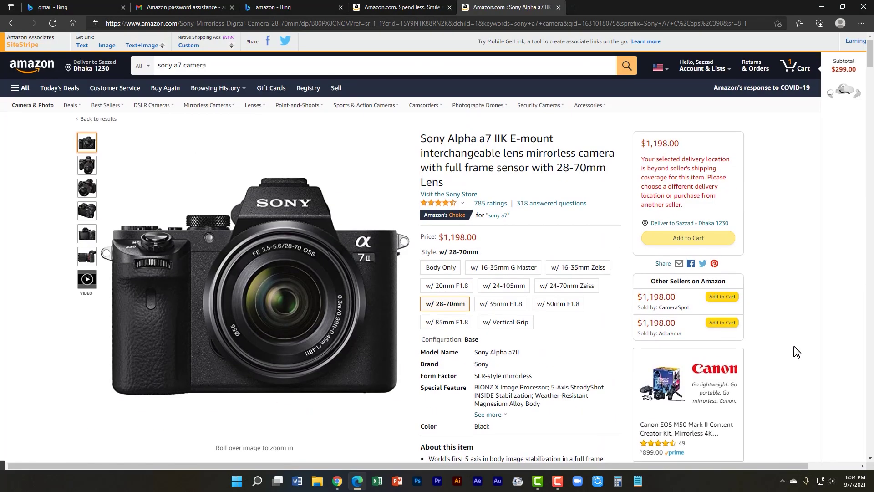
pyautogui.moveTo(692, 227)
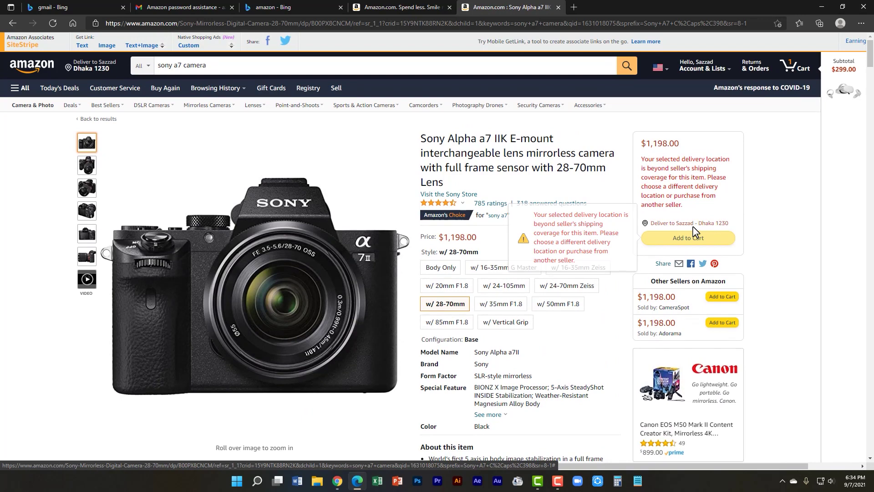
pyautogui.scroll(-10, 778, 411)
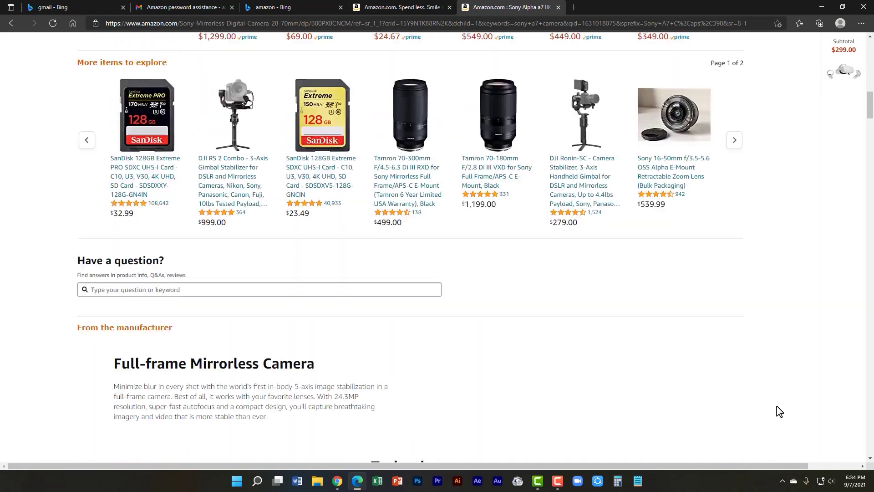
pyautogui.scroll(10, 780, 411)
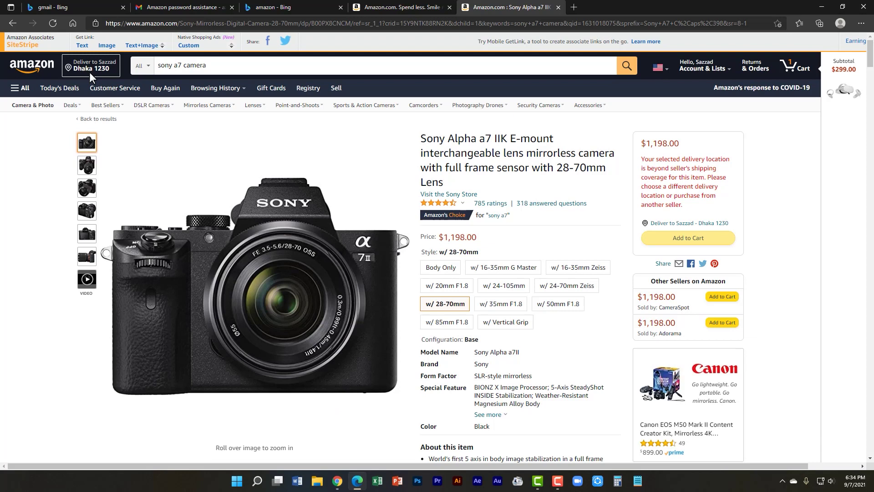
# - Change the delivery location to Canada
pyautogui.click(90, 72)
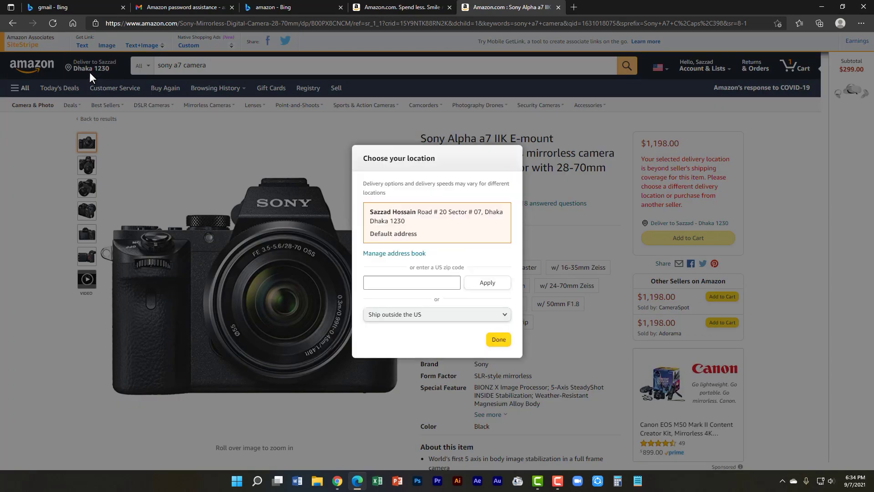
pyautogui.click(451, 314)
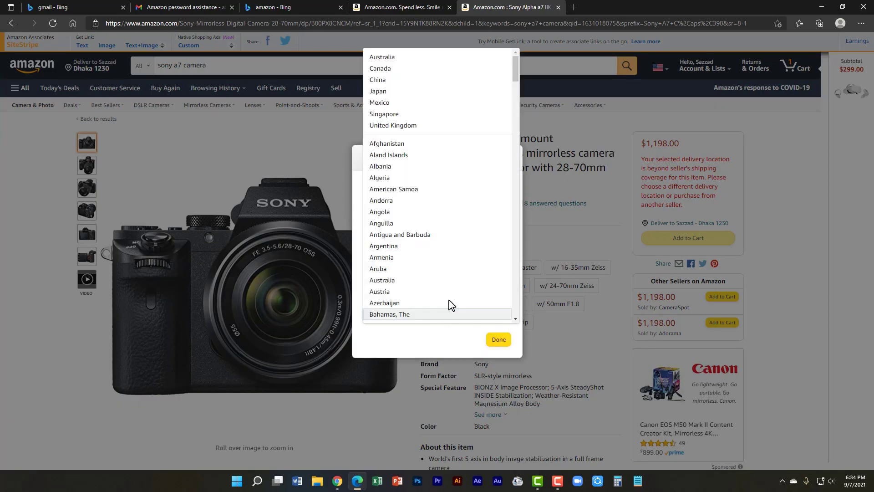
pyautogui.press('Down')
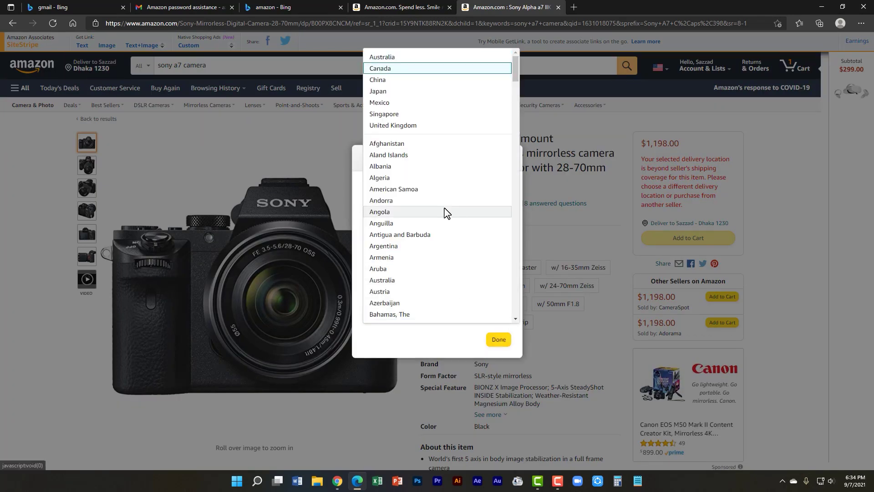
pyautogui.press('Return')
pyautogui.click(500, 340)
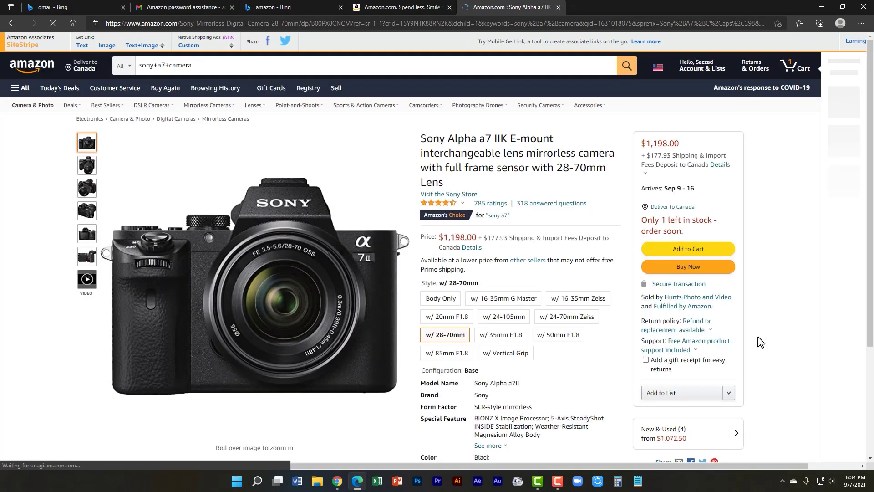
# - Add the Sony Alpha a7 IIK camera to the "My Video Gears" idea list
pyautogui.scroll(-3, 756, 341)
pyautogui.scroll(3, 757, 341)
pyautogui.scroll(-1, 743, 356)
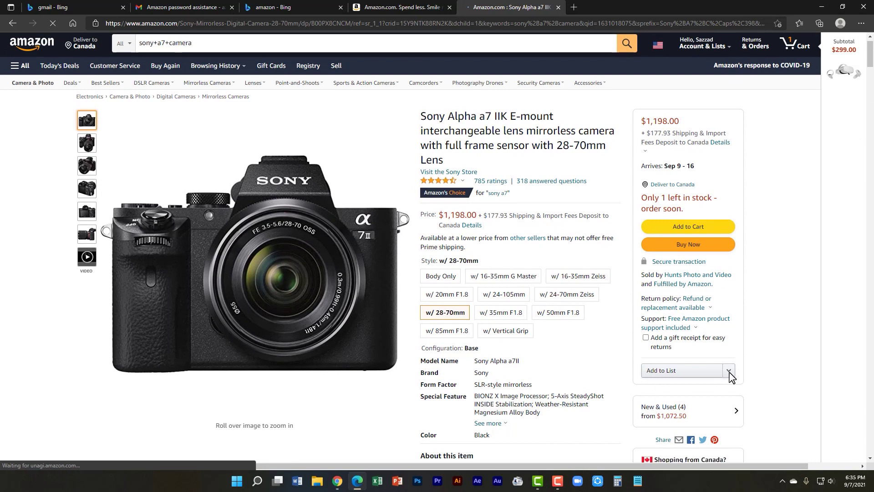
pyautogui.click(729, 376)
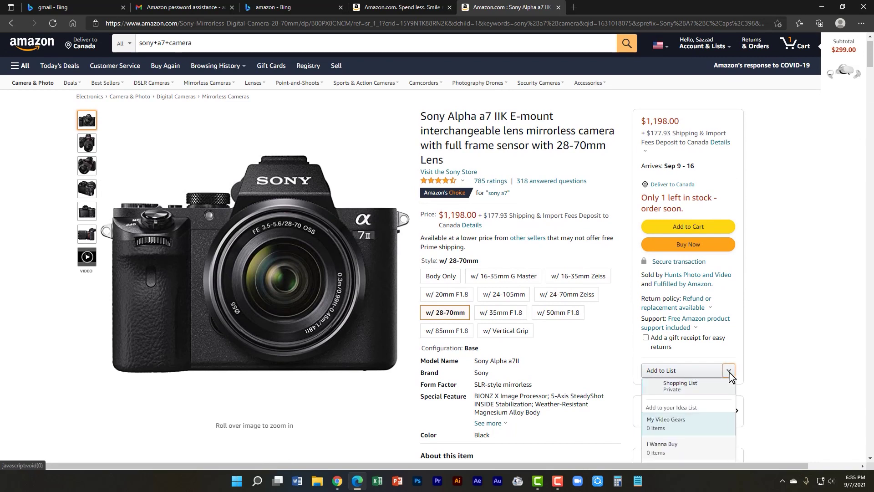
pyautogui.scroll(-3, 730, 376)
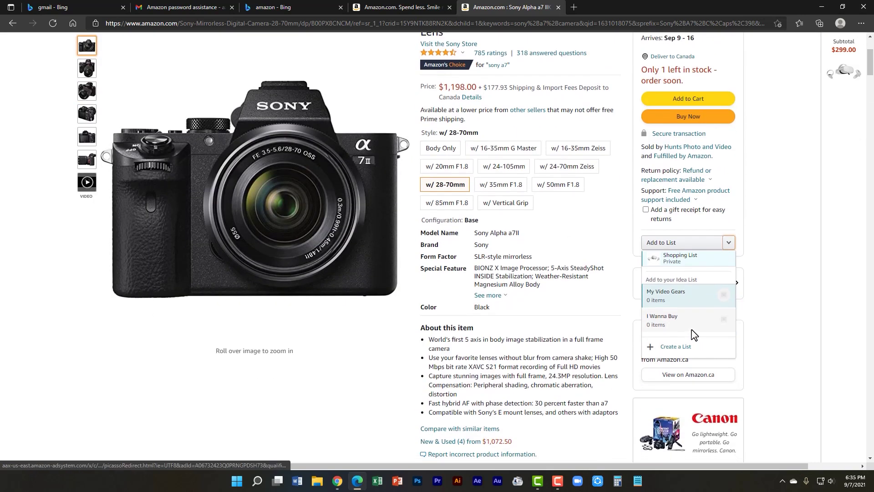
pyautogui.click(665, 296)
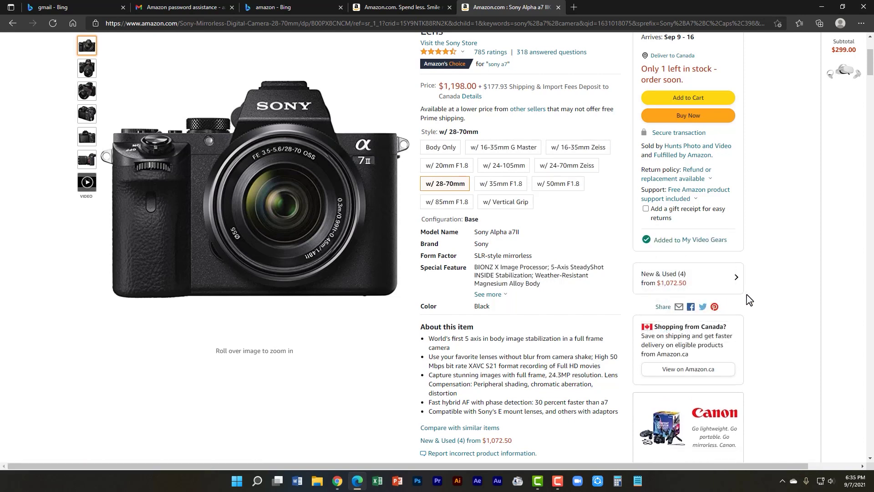
pyautogui.scroll(2, 746, 295)
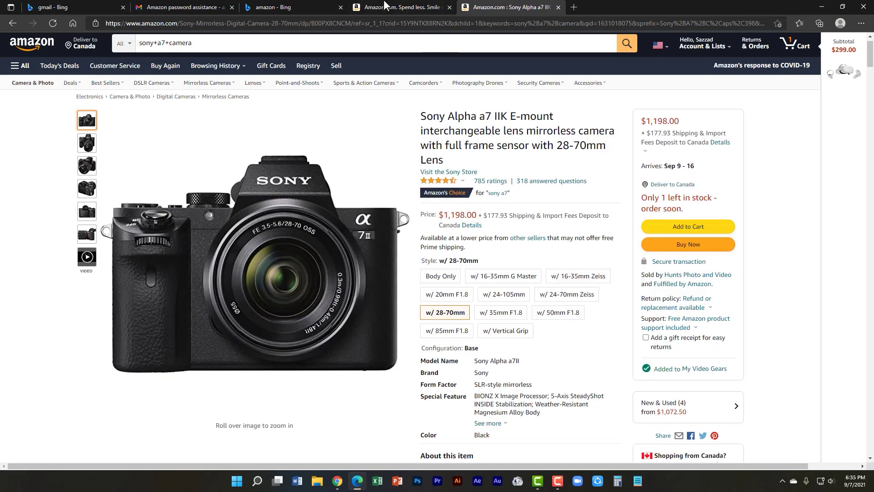
# - Open the influencer's storefront in a new tab through its amazon.com/shop/ address and check the camera in the "My Video Gears" list
pyautogui.click(384, 6)
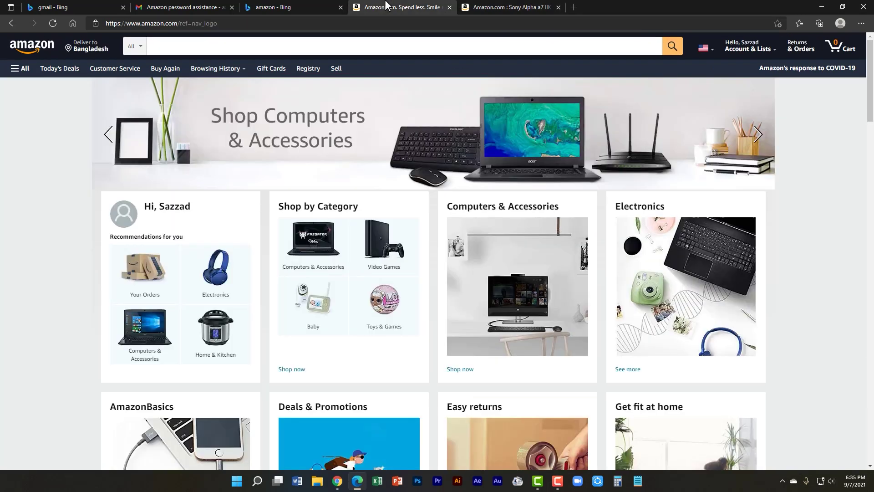
pyautogui.click(573, 7)
pyautogui.write('amazon.com/shop/saifurrahmanazimvlogs')
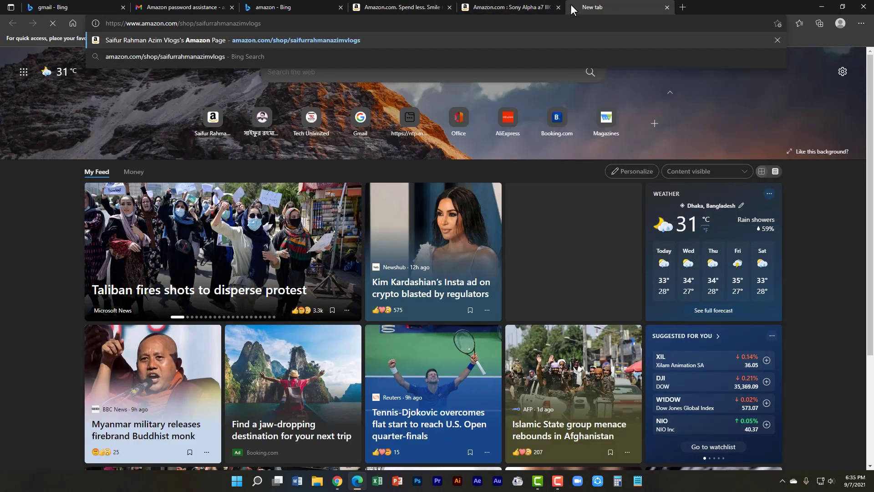
pyautogui.press('Return')
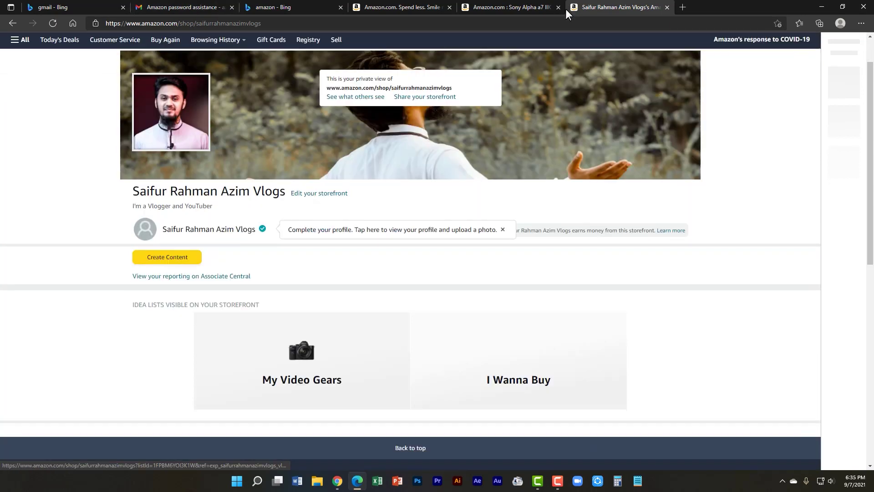
pyautogui.scroll(-4, 399, 164)
pyautogui.click(314, 231)
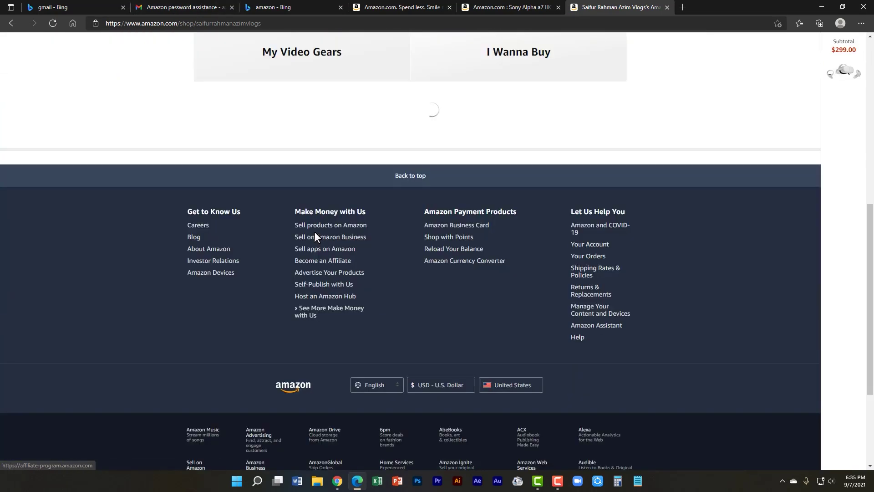
pyautogui.scroll(-5, 295, 227)
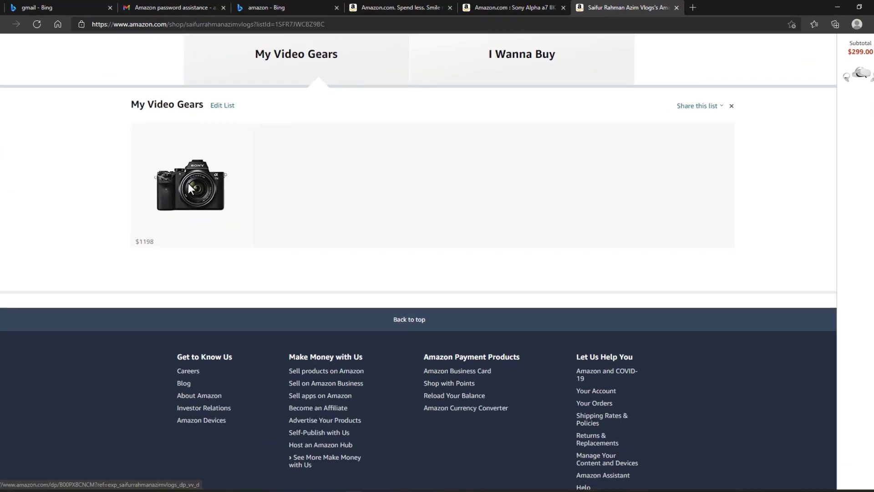
pyautogui.click(199, 173)
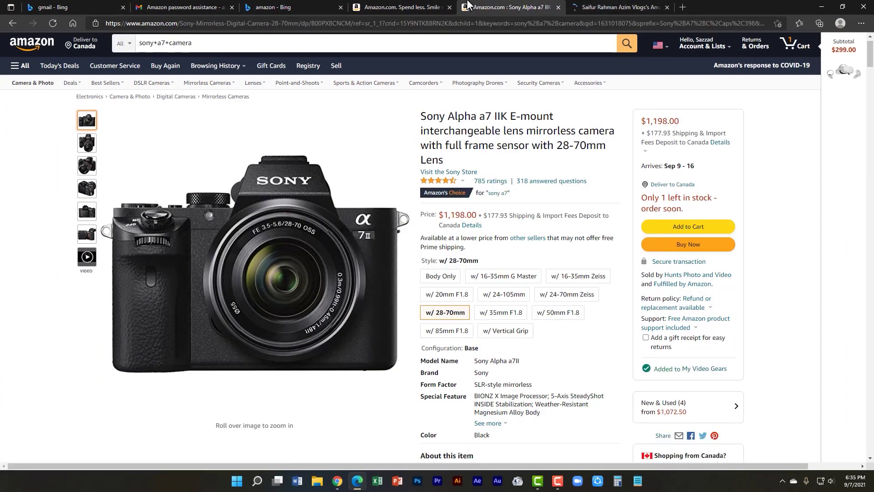
# - Return to the "sony a7 camera" results and add the Ultra Deluxe Lens Kit to the "My Video Gears" idea list
pyautogui.click(357, 4)
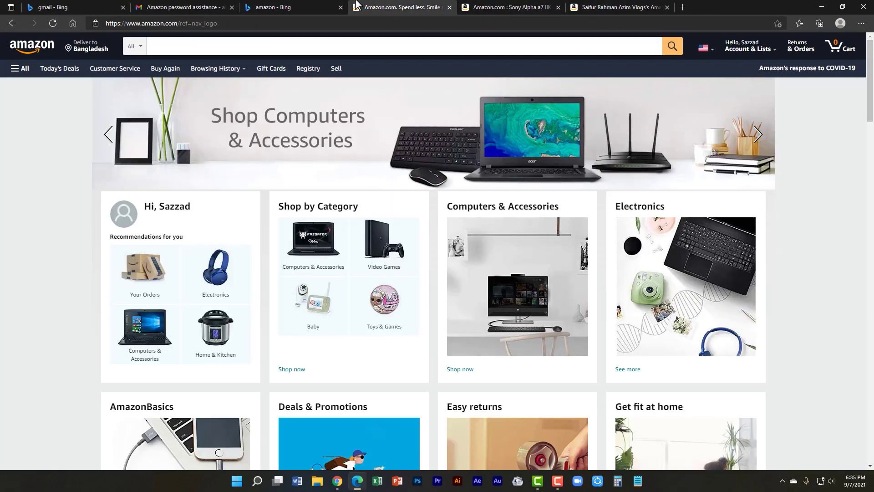
pyautogui.click(519, 7)
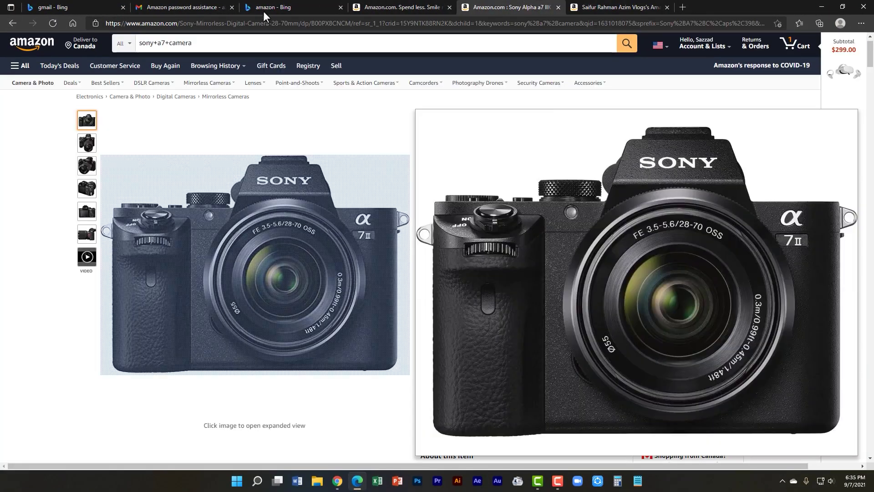
pyautogui.click(12, 23)
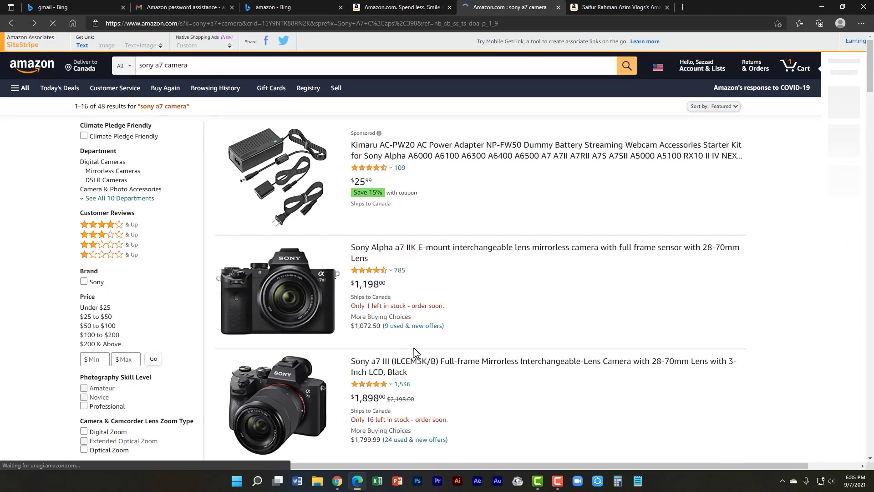
pyautogui.scroll(-10, 414, 354)
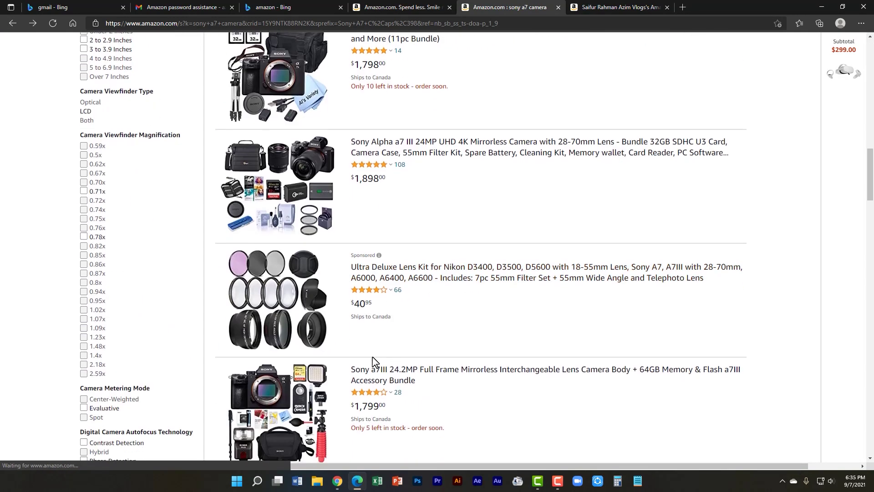
pyautogui.click(285, 375)
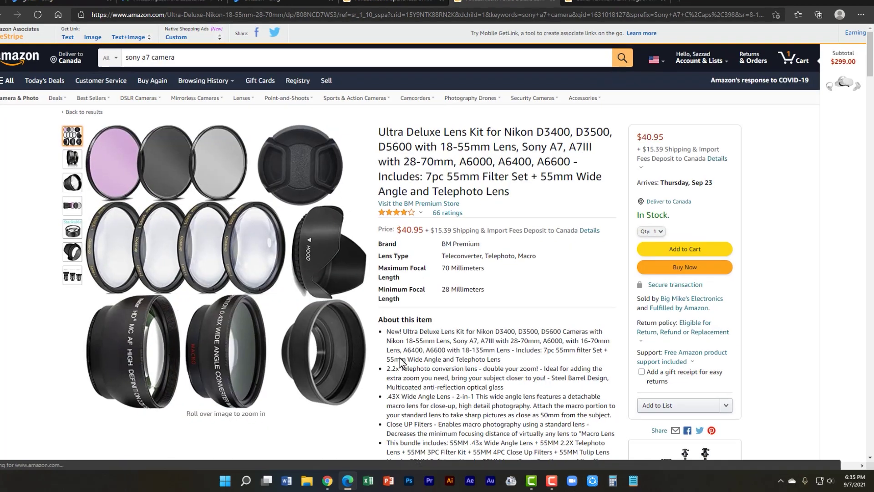
pyautogui.scroll(-3, 547, 296)
pyautogui.click(730, 278)
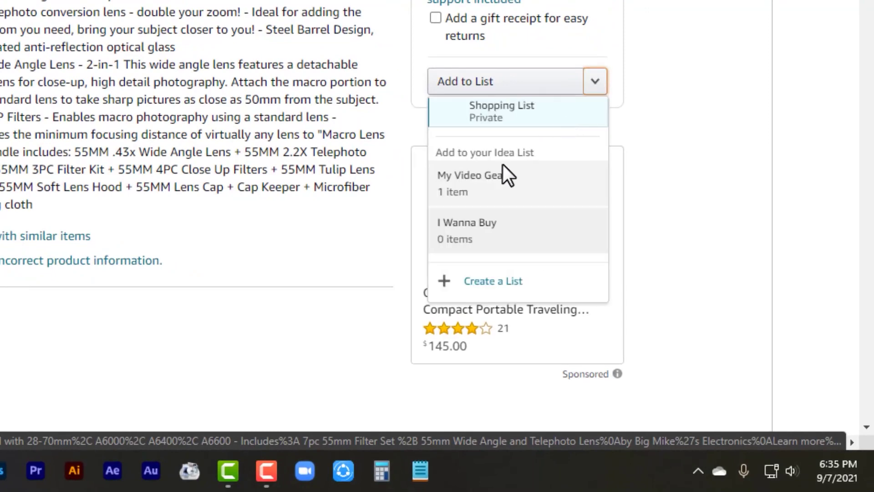
pyautogui.click(469, 193)
# - Open the sponsored QZSD Q777C carbon fiber tripod and add it to the "I Wanna Buy" idea list
pyautogui.scroll(-6, 800, 342)
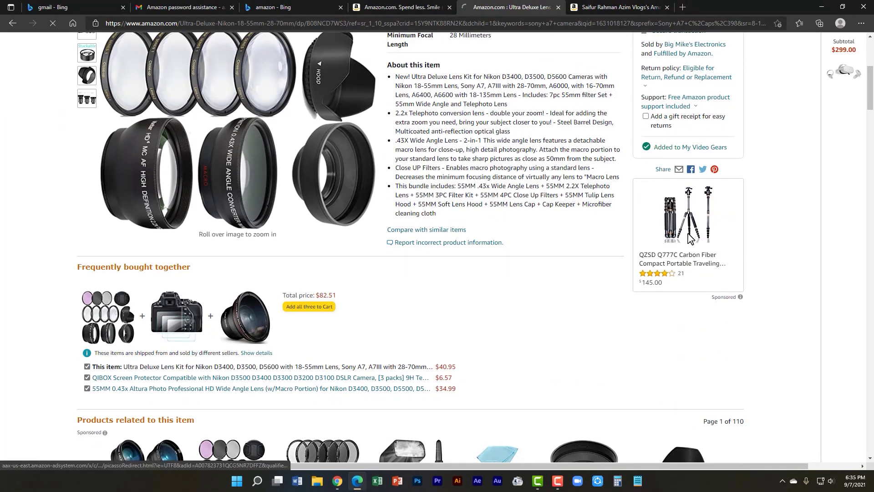
pyautogui.click(690, 238)
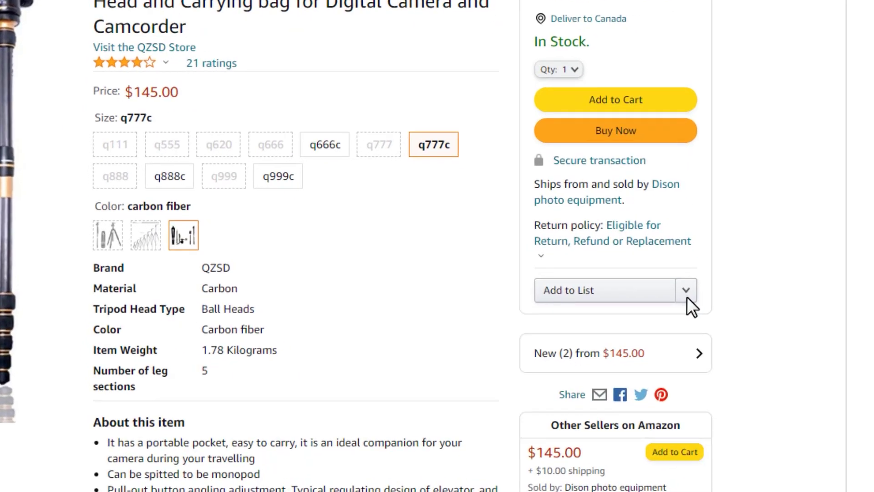
pyautogui.click(686, 294)
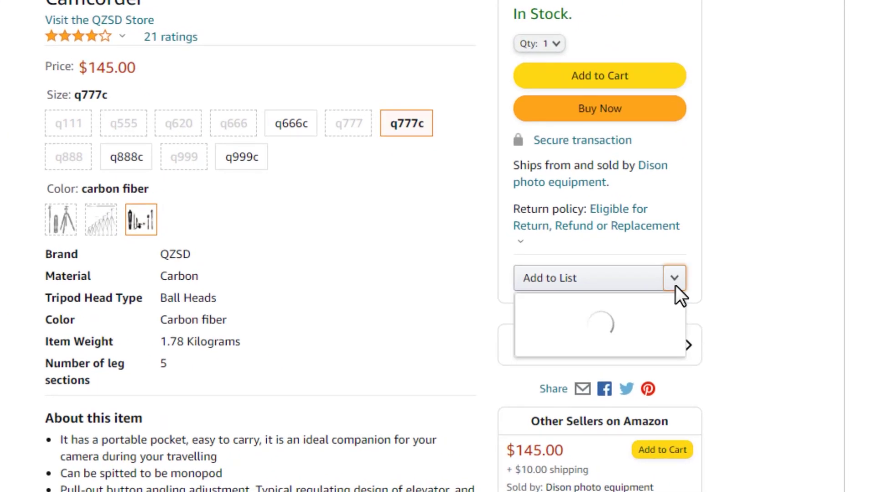
pyautogui.click(585, 438)
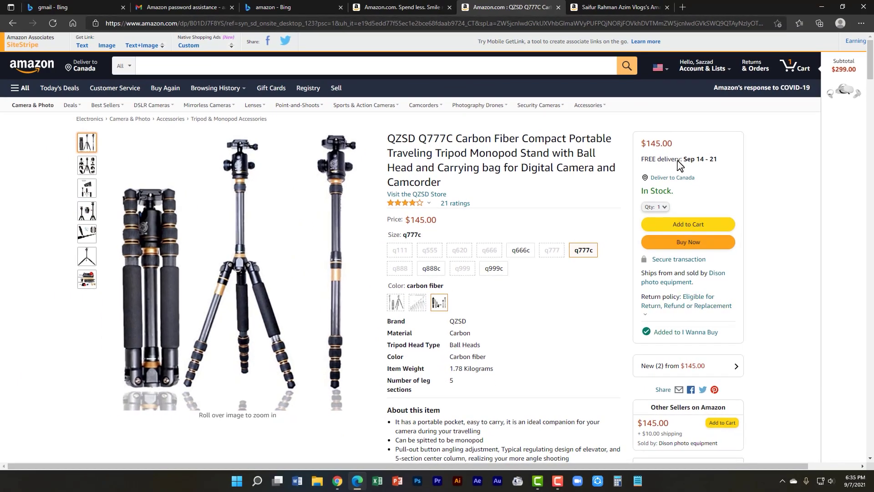
# - Reload the influencer's storefront and review the products in both idea lists
pyautogui.click(572, 4)
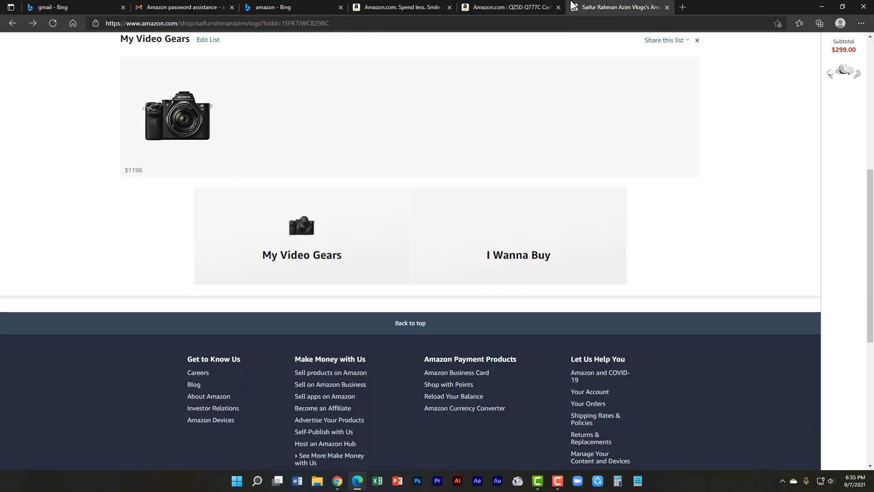
pyautogui.click(51, 22)
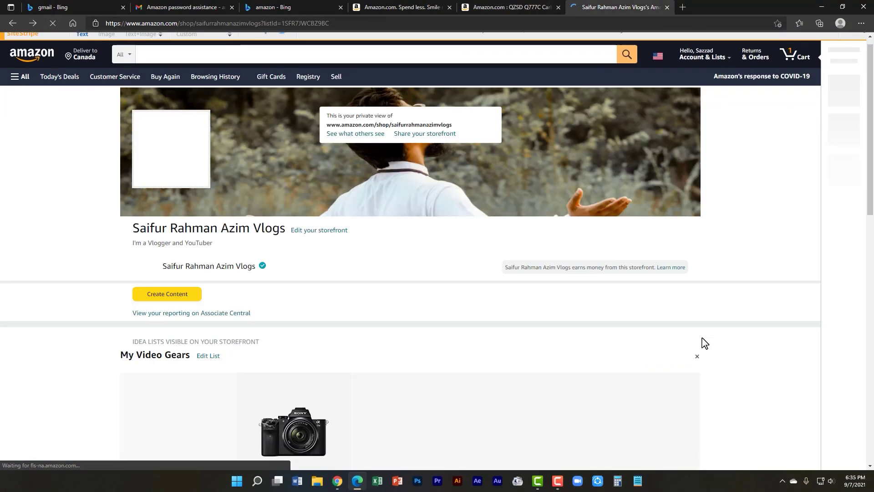
pyautogui.scroll(-3, 705, 343)
pyautogui.scroll(-5, 397, 388)
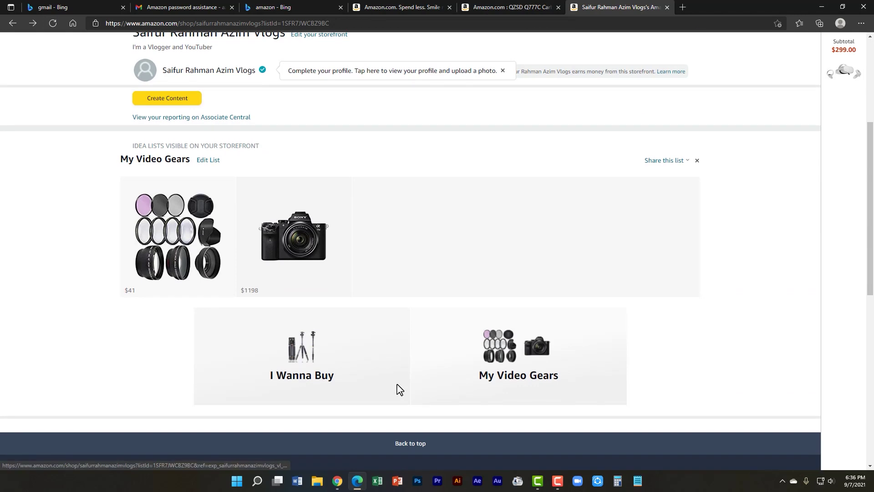
pyautogui.scroll(5, 599, 384)
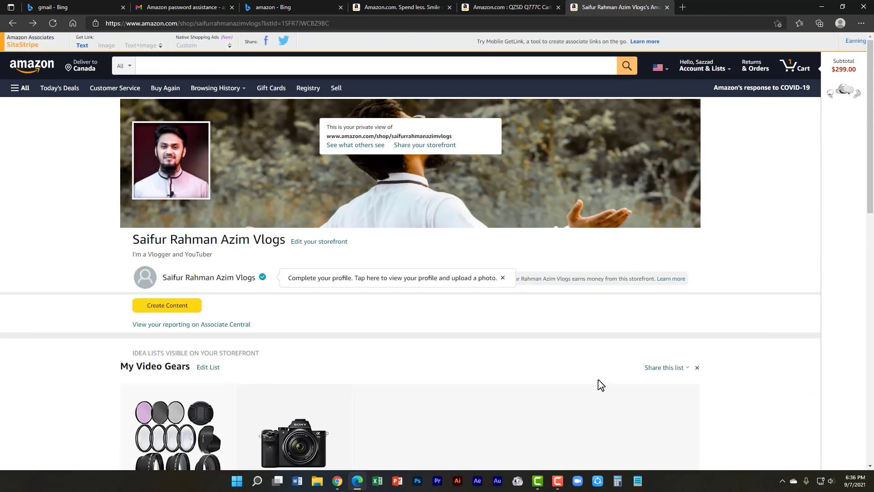
pyautogui.scroll(-3, 599, 385)
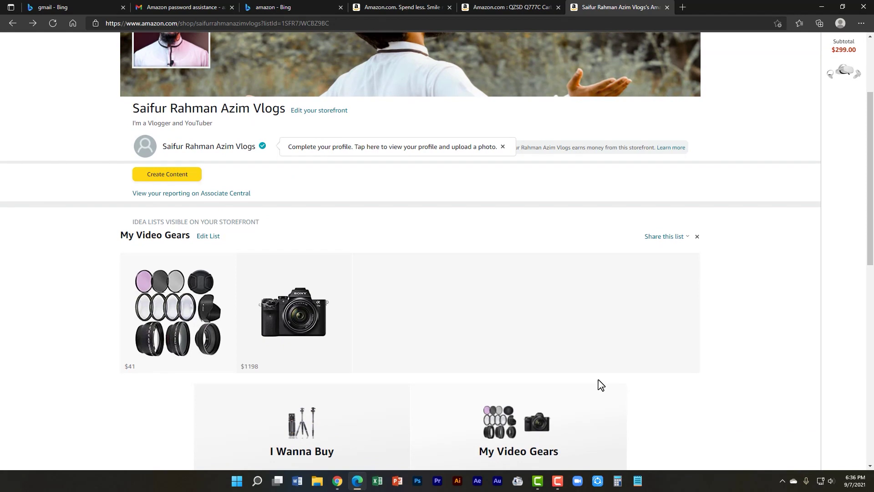
# - Trim the list ID from the storefront's address to show its plain amazon.com/shop/ link, and review the storefront page
pyautogui.scroll(-1, 599, 384)
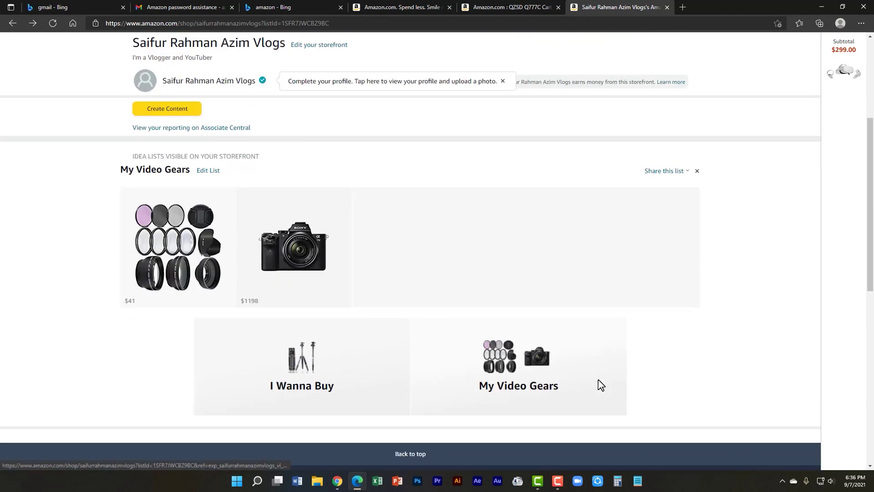
pyautogui.scroll(1, 599, 385)
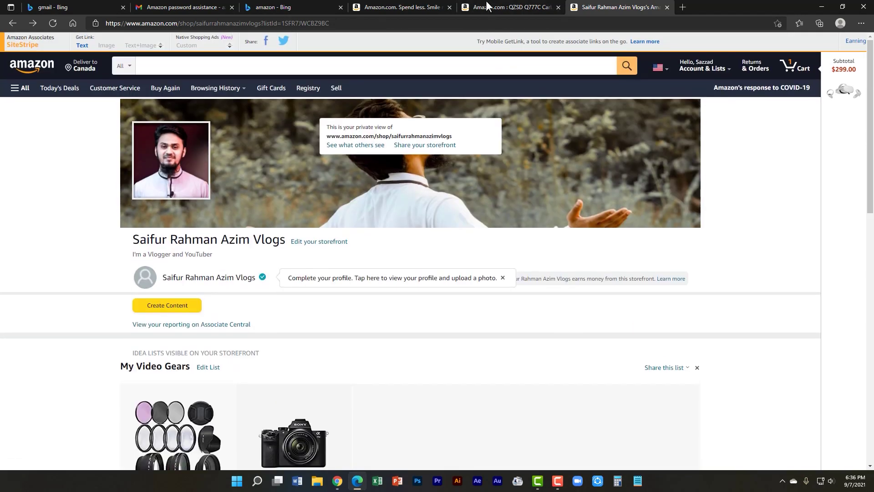
pyautogui.click(489, 7)
pyautogui.click(634, 5)
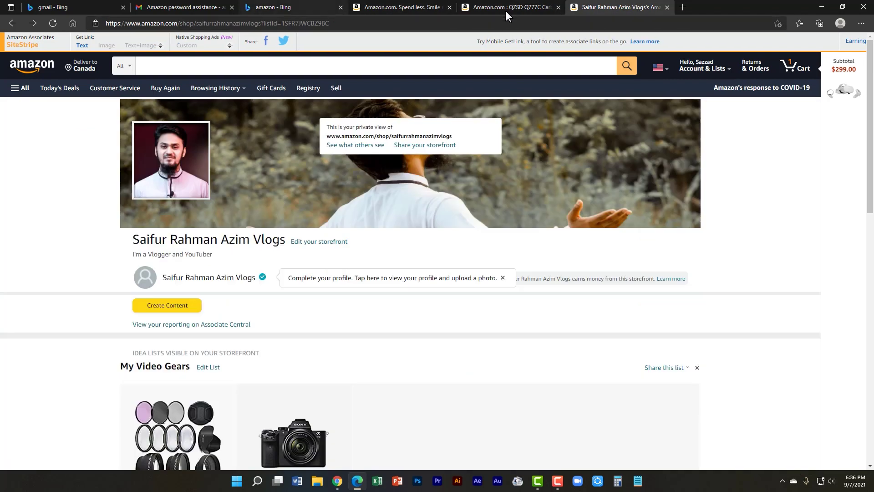
pyautogui.moveTo(345, 24); pyautogui.dragTo(300, 21)
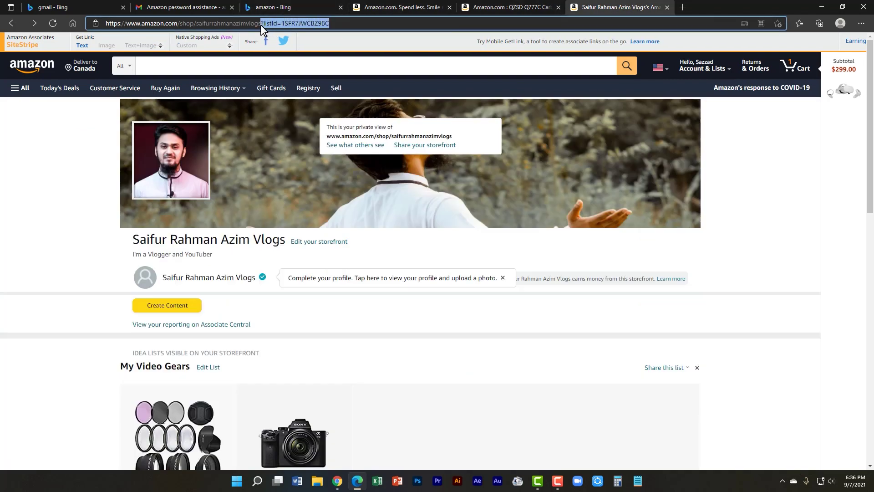
pyautogui.press('BackSpace')
pyautogui.hotkey('ctrl', 'a')
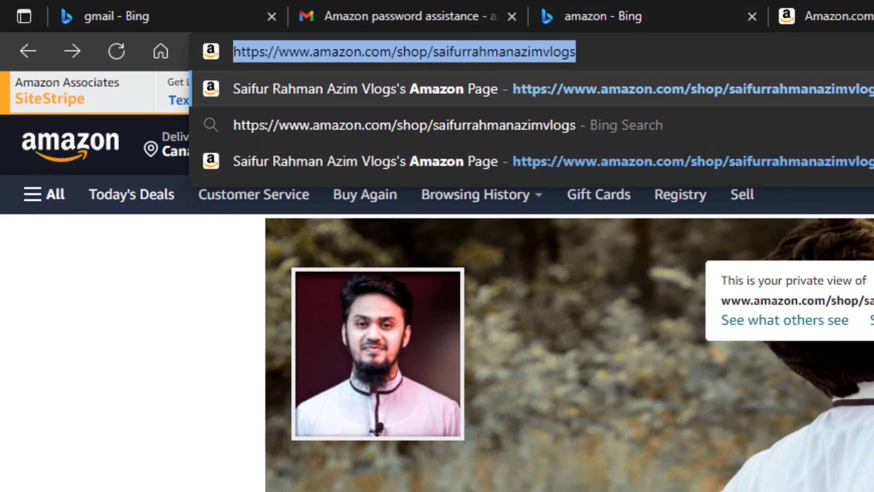
pyautogui.press('Escape')
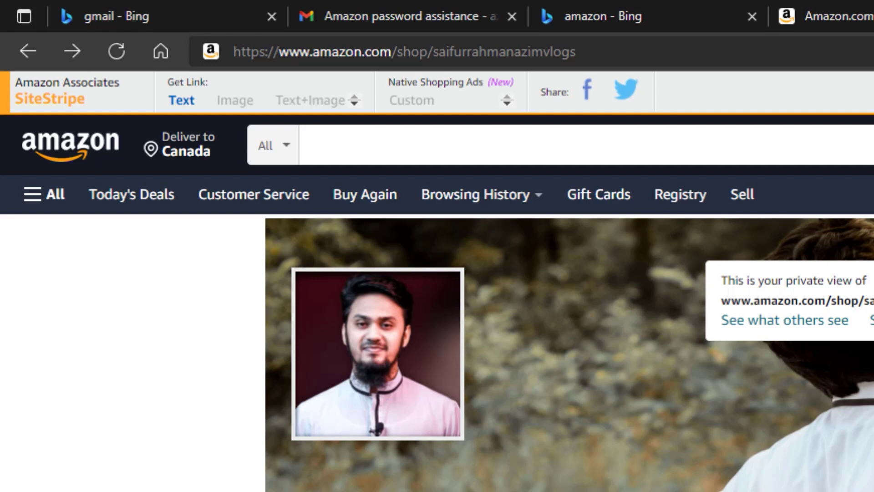
pyautogui.scroll(-5, 437, 282)
pyautogui.scroll(5, 437, 282)
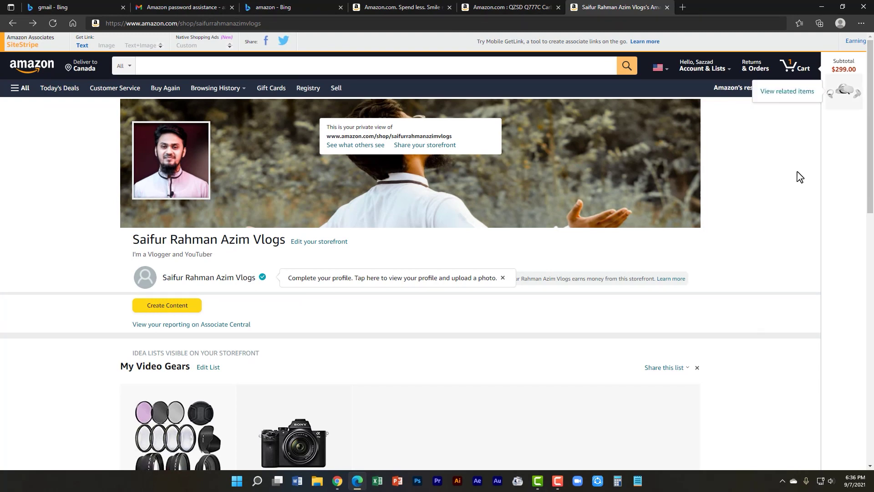
pyautogui.scroll(-2, 806, 130)
pyautogui.scroll(1, 808, 131)
# - Go to the Amazon home page, open the Associates earnings report and review its commissions summary
pyautogui.click(32, 66)
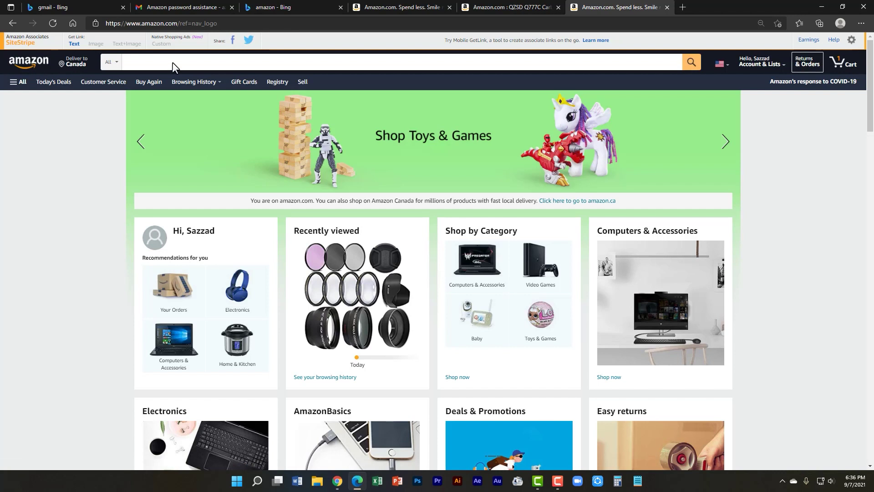
pyautogui.click(807, 40)
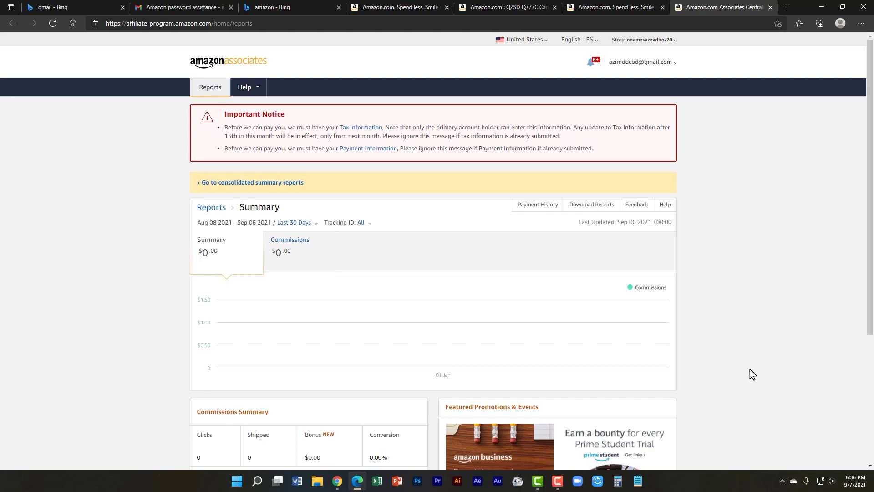
pyautogui.scroll(-3, 752, 374)
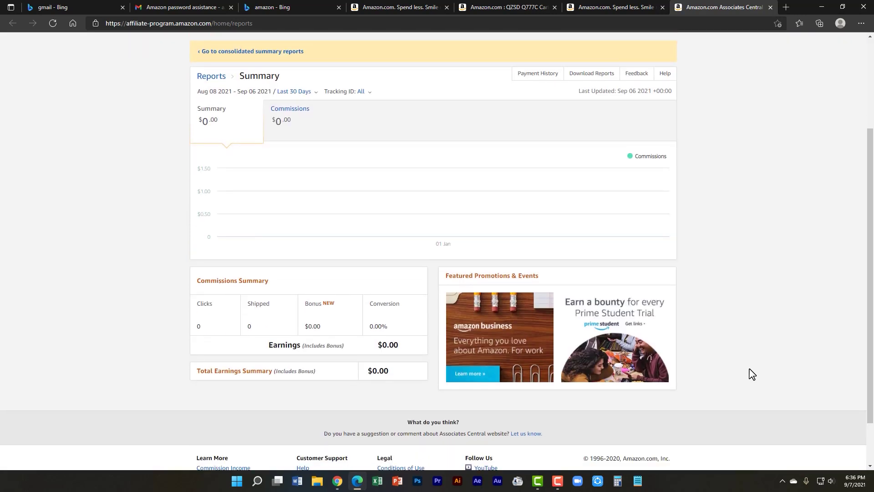
pyautogui.scroll(3, 751, 374)
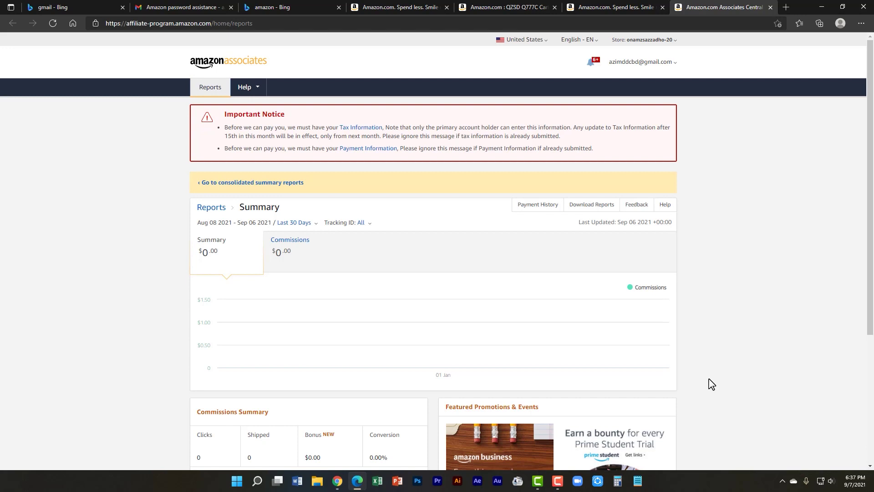
# - Look through the open Amazon tabs, switch to Chrome and open a new tab
pyautogui.click(621, 8)
pyautogui.click(512, 6)
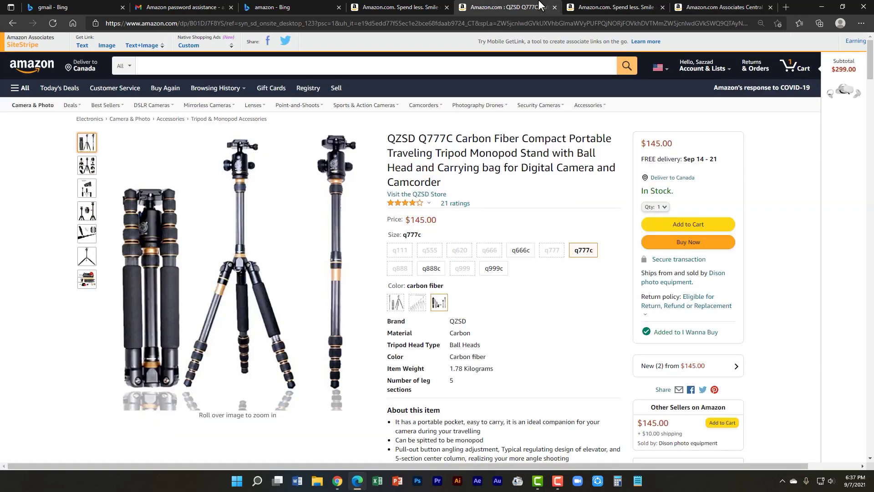
pyautogui.click(427, 7)
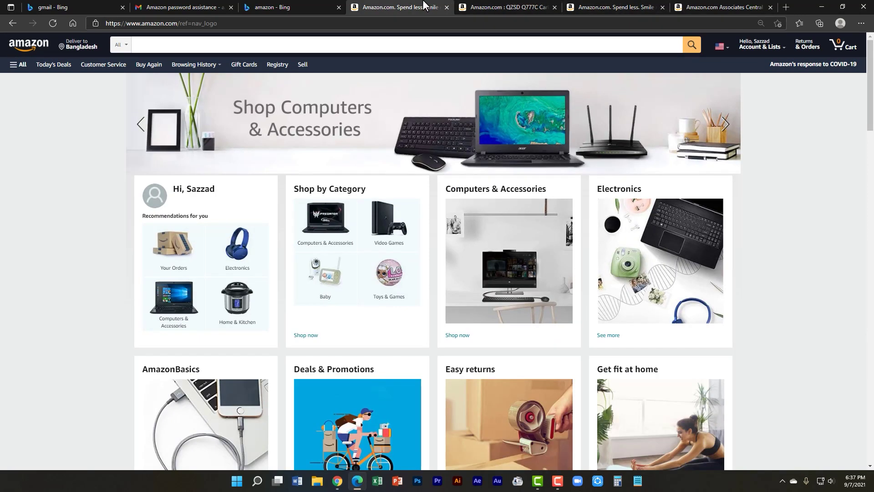
pyautogui.click(337, 480)
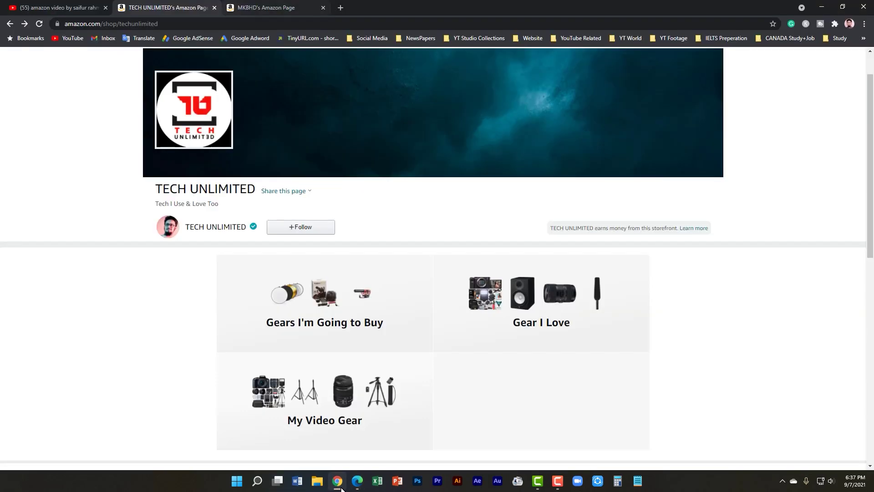
pyautogui.click(337, 7)
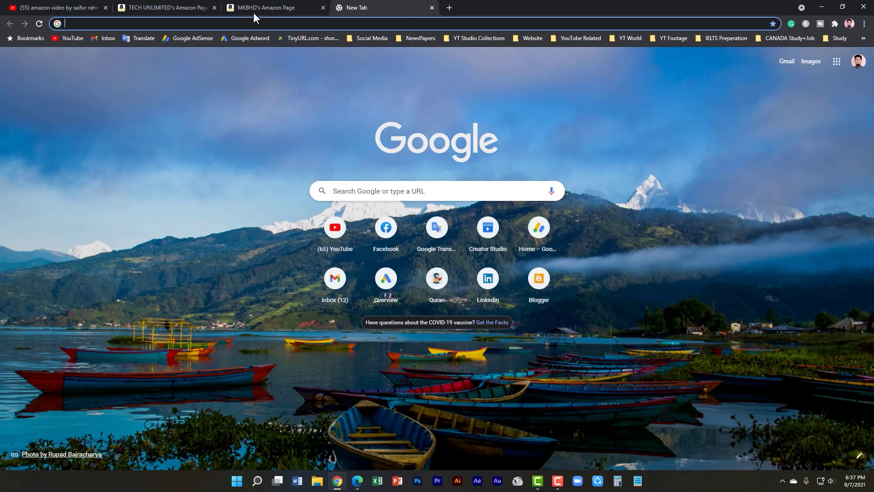
# - Open the influencer's public storefront by replacing "mkbhd" in the amazon.com/shop/ address with the influencer's storefront handle
pyautogui.click(253, 11)
pyautogui.click(231, 23)
pyautogui.press('End')
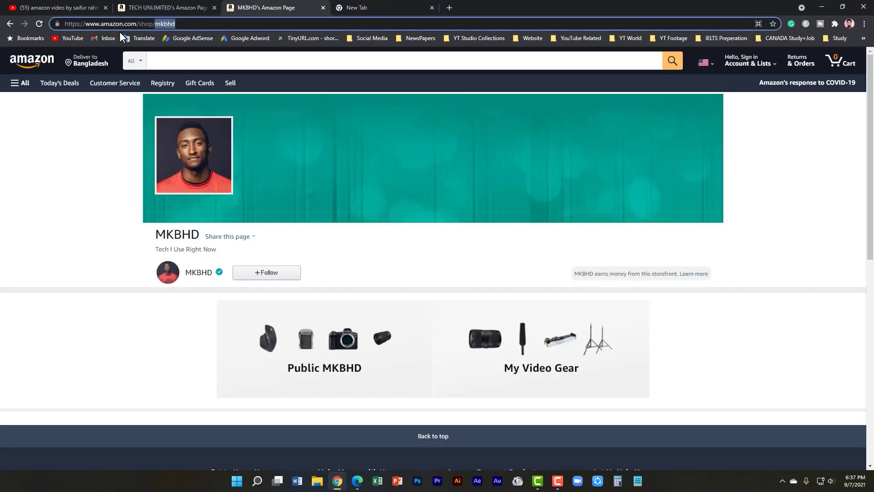
pyautogui.press('BackSpace')
pyautogui.press('BackSpace')
pyautogui.press('BackSpace')
pyautogui.press('BackSpace')
pyautogui.press('BackSpace')
pyautogui.write('saifurrahmanaz')
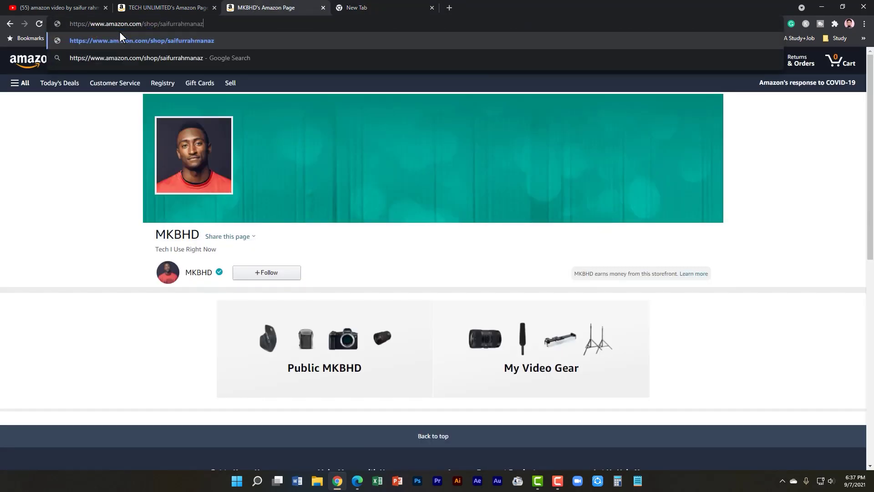
pyautogui.write('imvlogs')
pyautogui.press('Return')
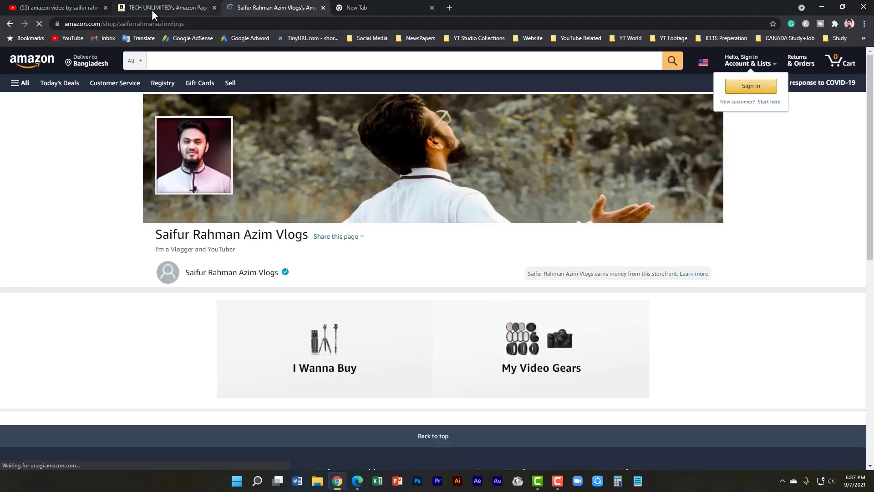
# - Compare the TECH UNLIMITED storefront on amazon.com with the influencer's public storefront
pyautogui.click(168, 7)
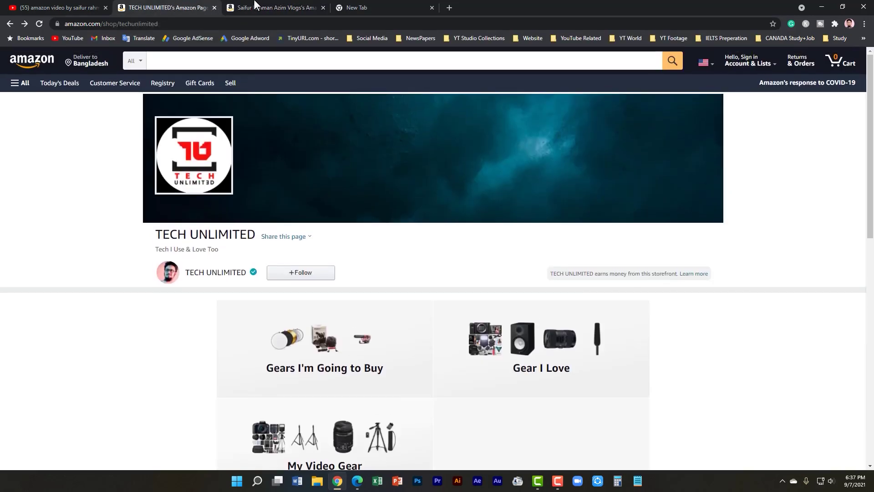
pyautogui.click(260, 7)
pyautogui.click(185, 7)
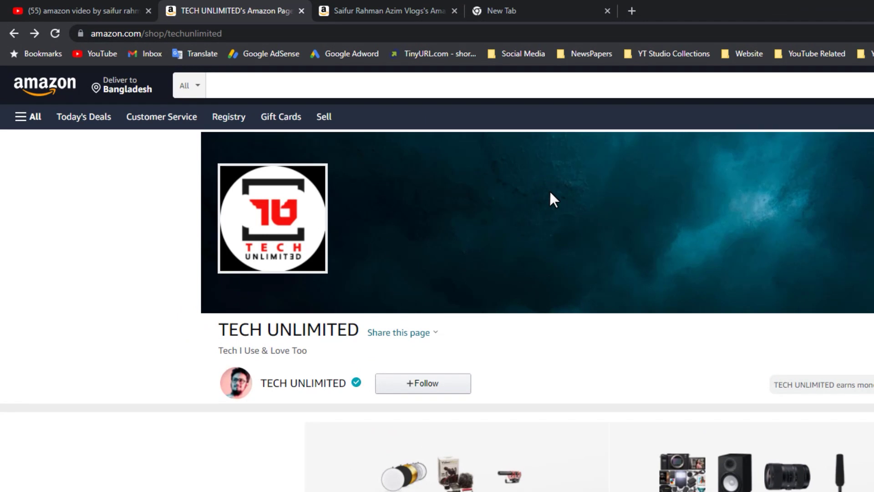
# - Open the Indian TECH UNLIMITED storefront at amazon.in/shop/techunlimited in the empty tab
pyautogui.click(497, 6)
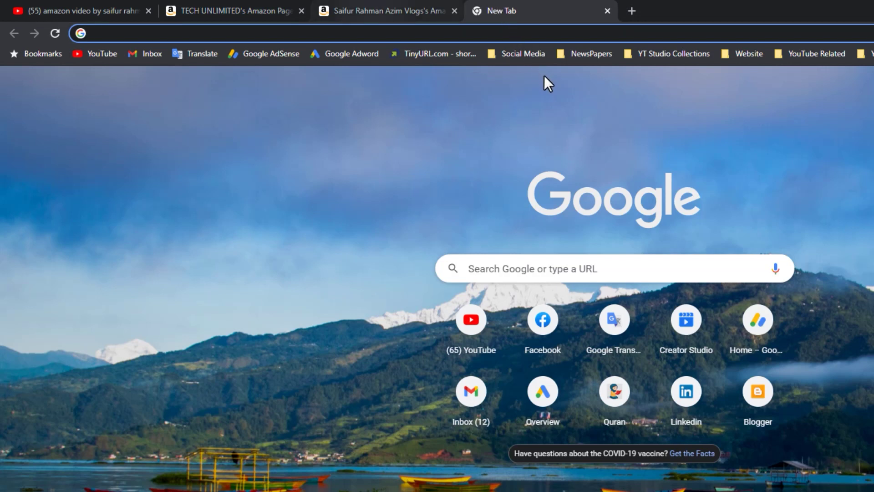
pyautogui.write('amazon')
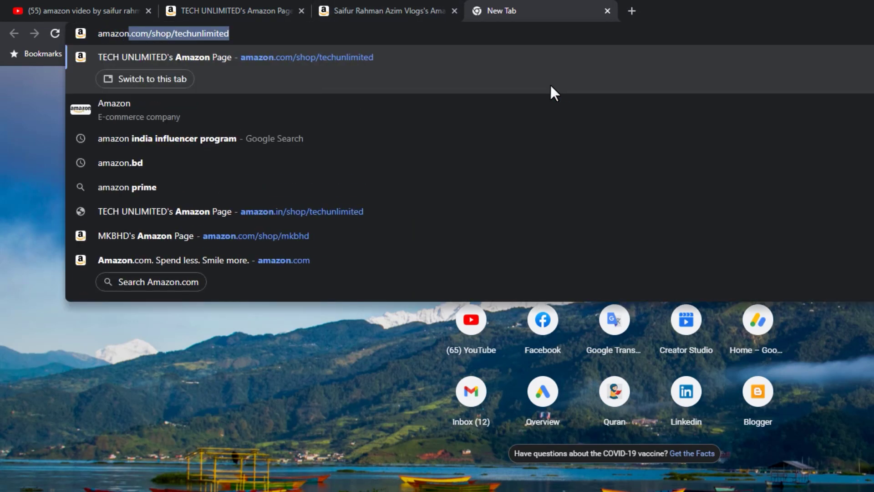
pyautogui.write('.in/shop')
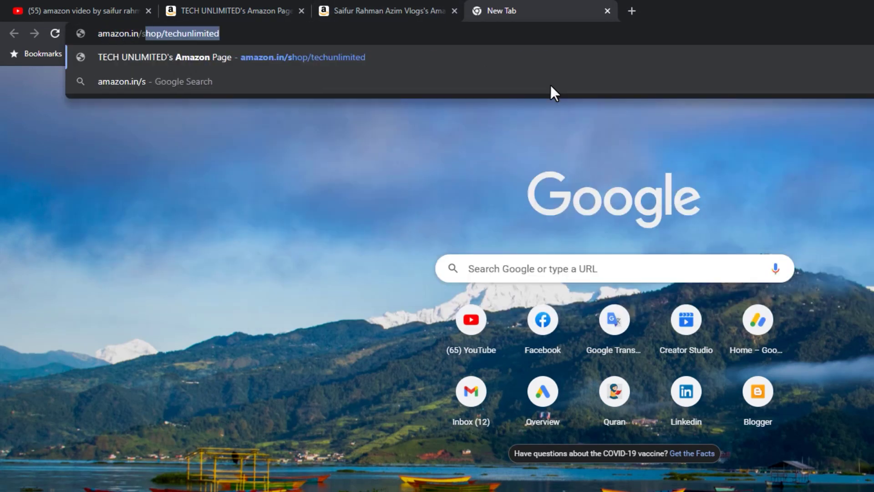
pyautogui.press('Return')
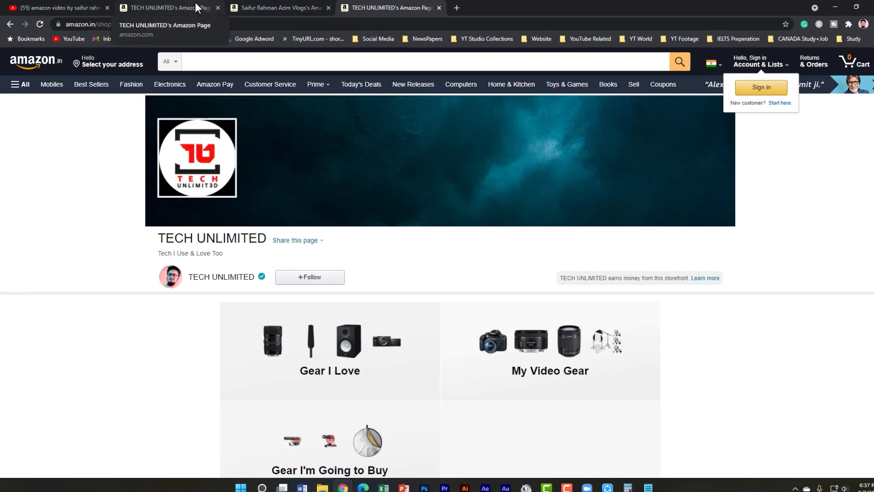
# - Compare TECH UNLIMITED's amazon.com and amazon.in storefronts with the influencer's own amazon.com storefront
pyautogui.click(194, 2)
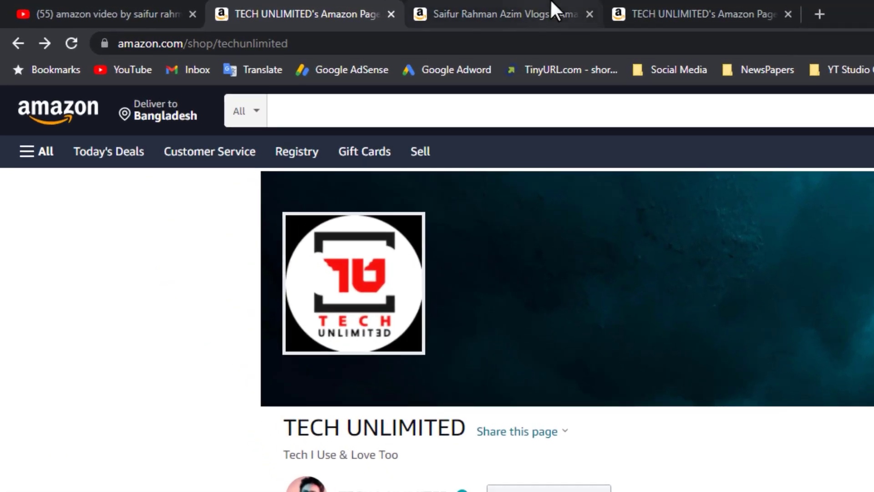
pyautogui.click(551, 2)
pyautogui.click(345, 3)
pyautogui.click(667, 7)
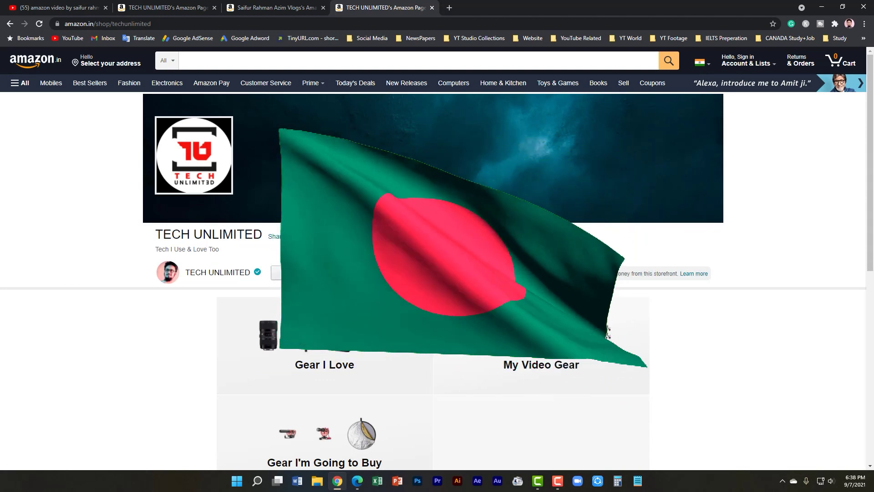
pyautogui.click(313, 8)
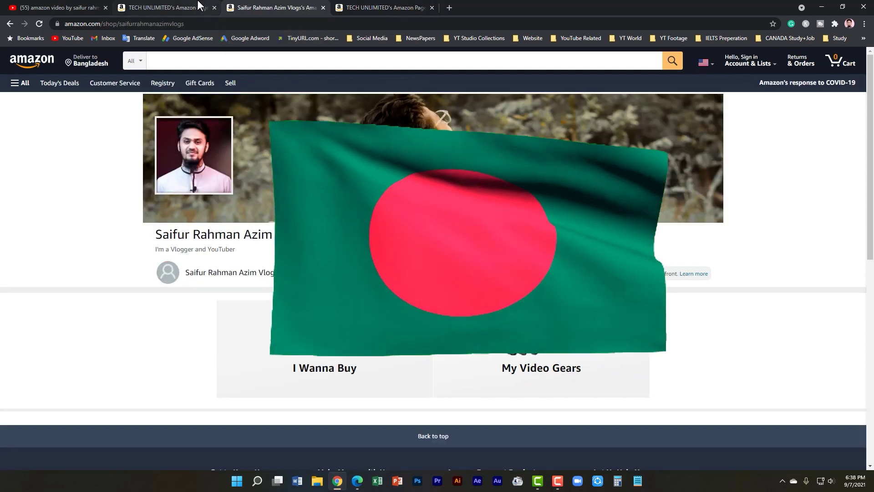
pyautogui.click(189, 8)
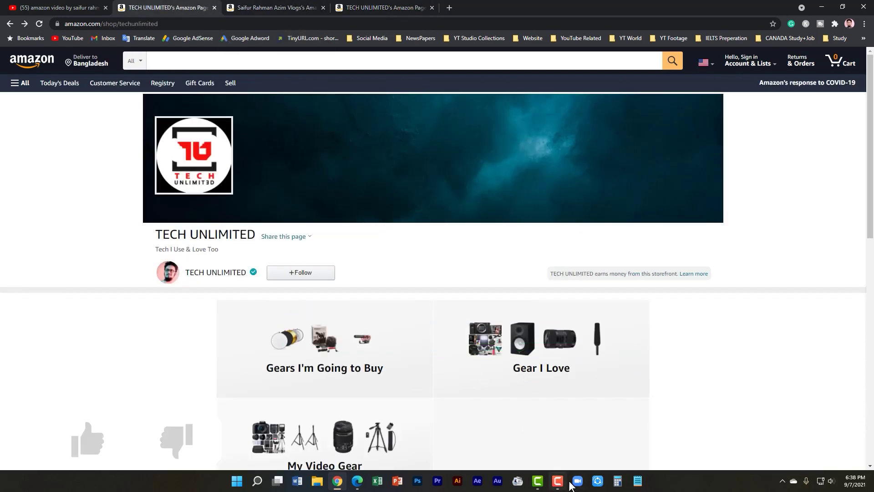